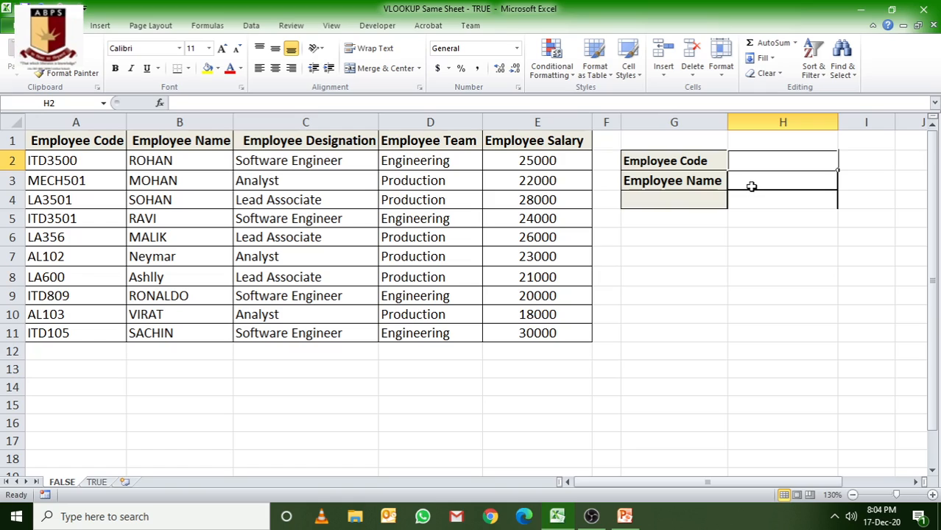
# Start a VLOOKUP formula in H3 beside Employee Name, using the employee code cell H2 as the lookup value
pyautogui.click(752, 184)
pyautogui.click(749, 236)
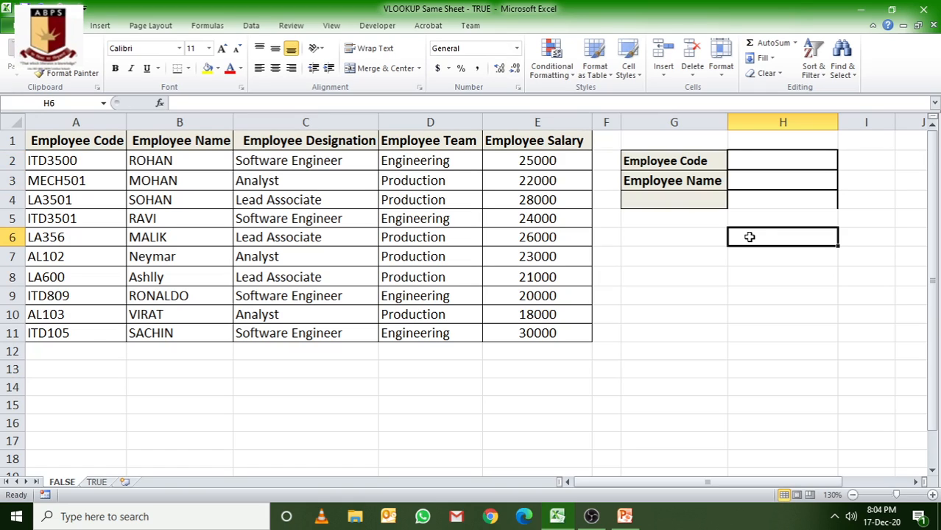
pyautogui.doubleClick(752, 185)
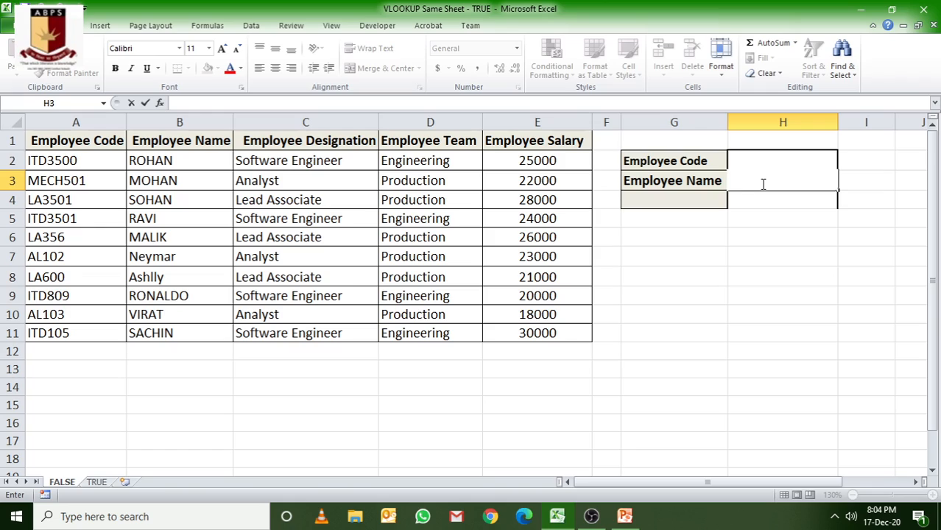
pyautogui.write('=vl')
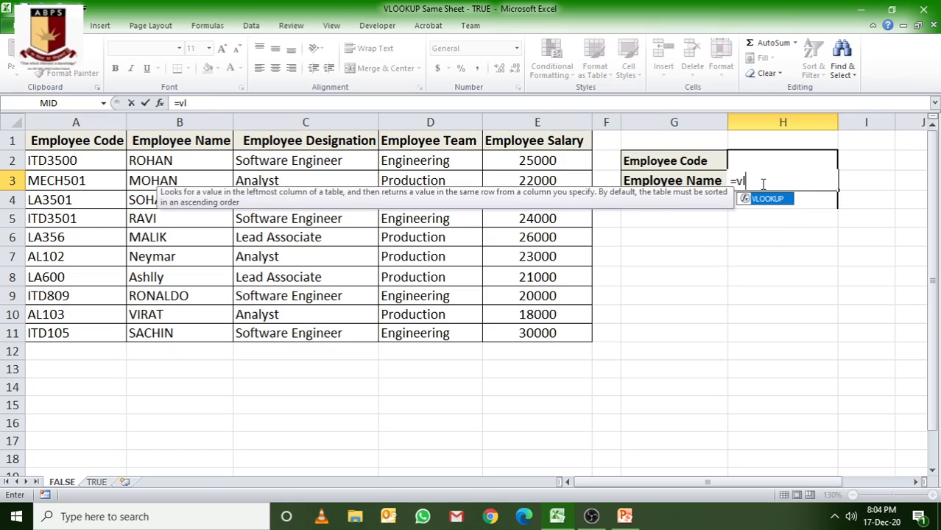
pyautogui.write('ookup(')
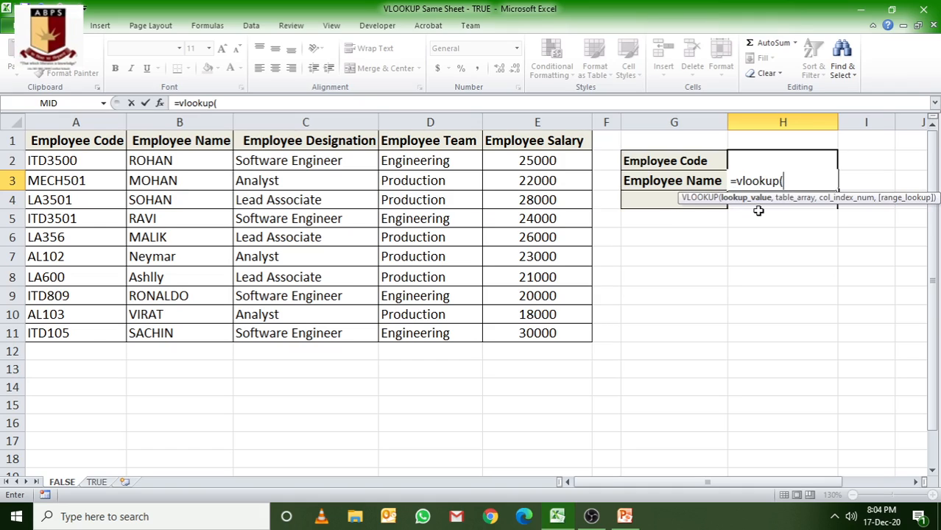
pyautogui.press('ctrl')
pyautogui.click(749, 157)
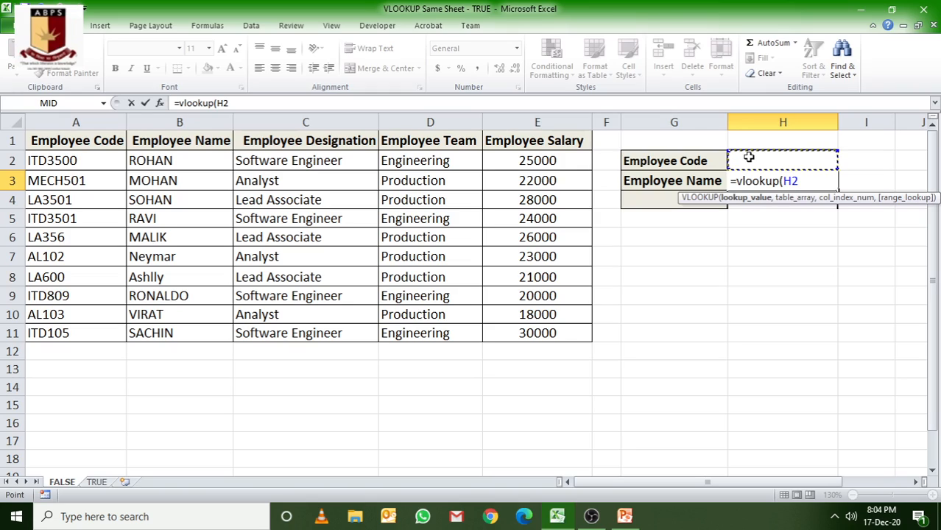
pyautogui.write(',')
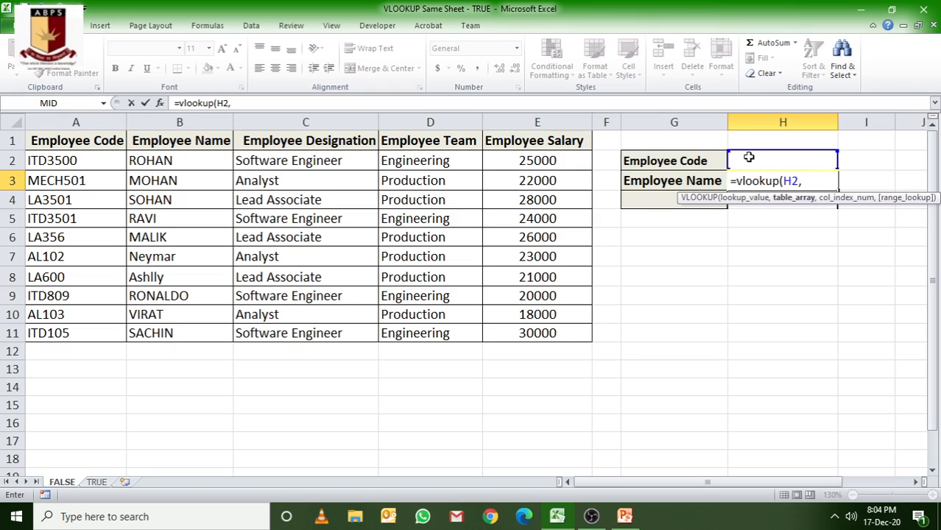
# Set the VLOOKUP table array to the employee data range A2:E11, excluding the header row
pyautogui.click(56, 140)
pyautogui.moveTo(55, 140); pyautogui.dragTo(549, 332)
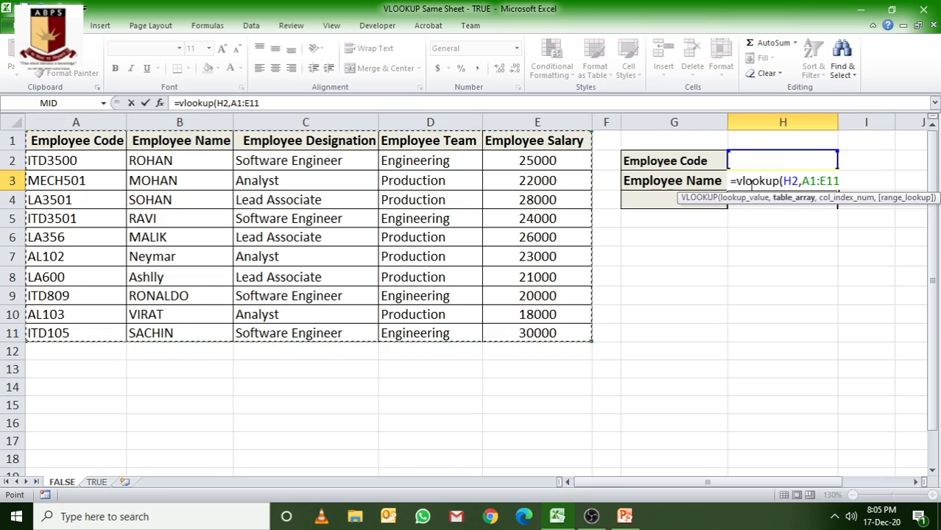
pyautogui.click(817, 181)
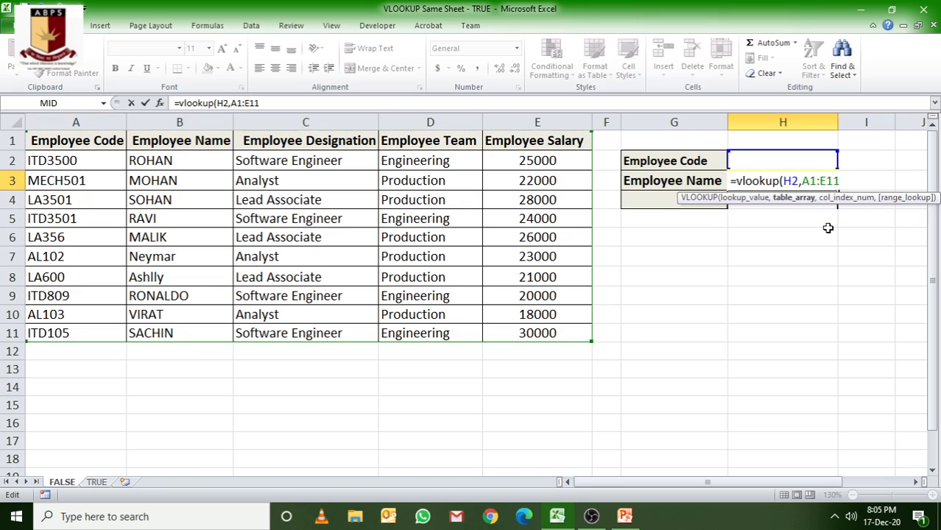
pyautogui.press('BackSpace')
pyautogui.write('2')
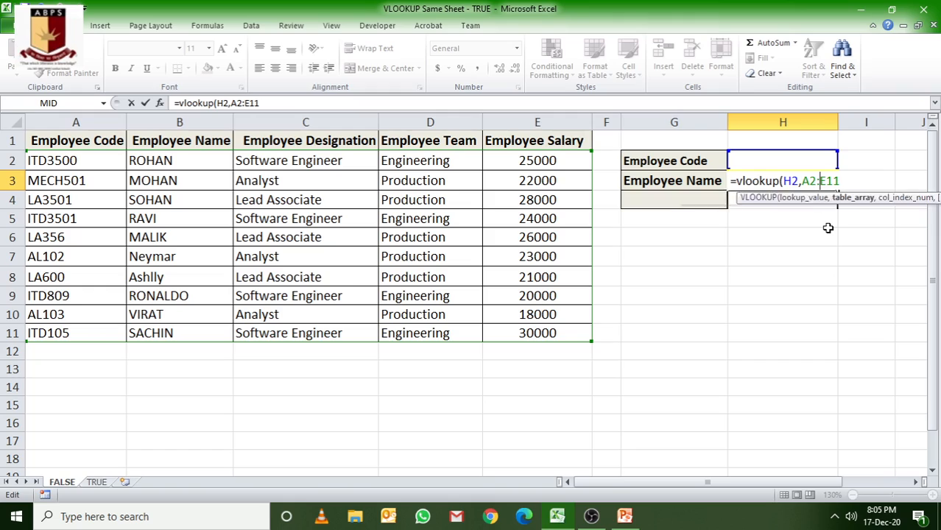
pyautogui.write(',')
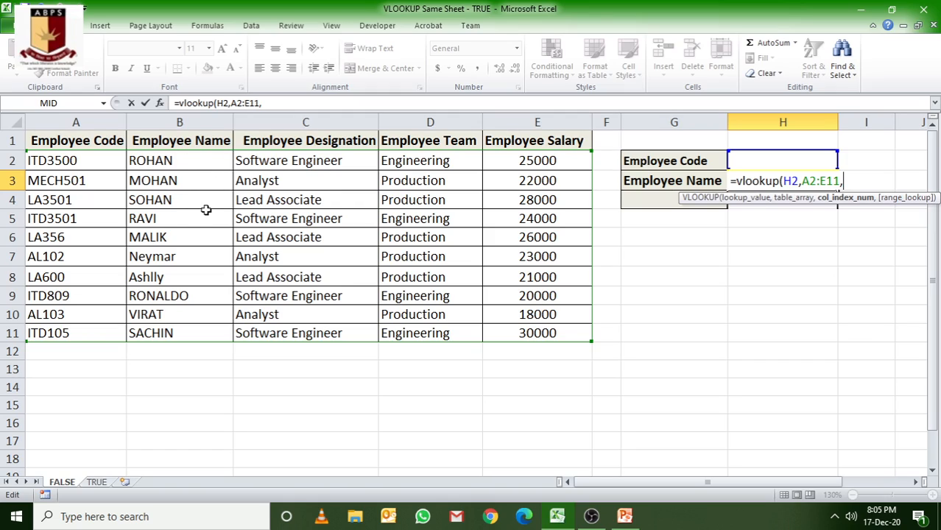
# Finish the VLOOKUP in H3 with column index 2 and the approximate match option TRUE
pyautogui.write('2,')
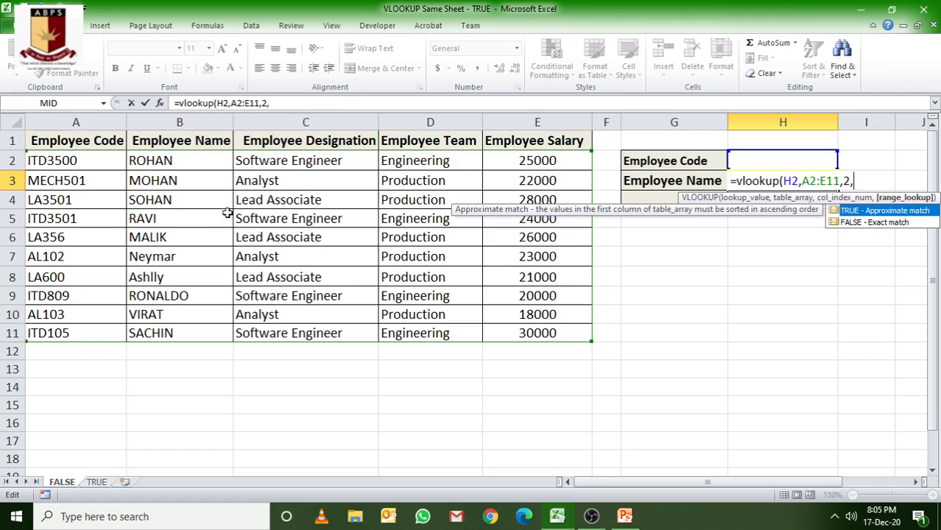
pyautogui.doubleClick(892, 210)
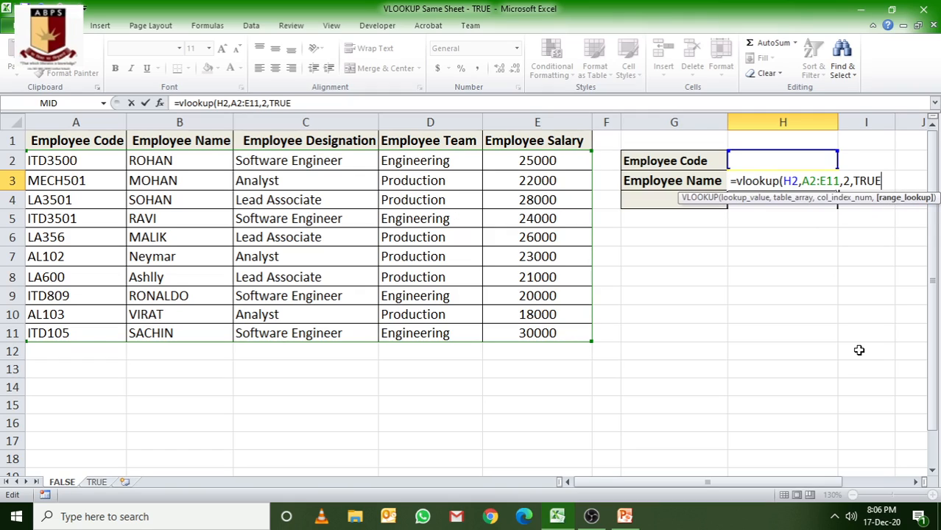
pyautogui.write(')')
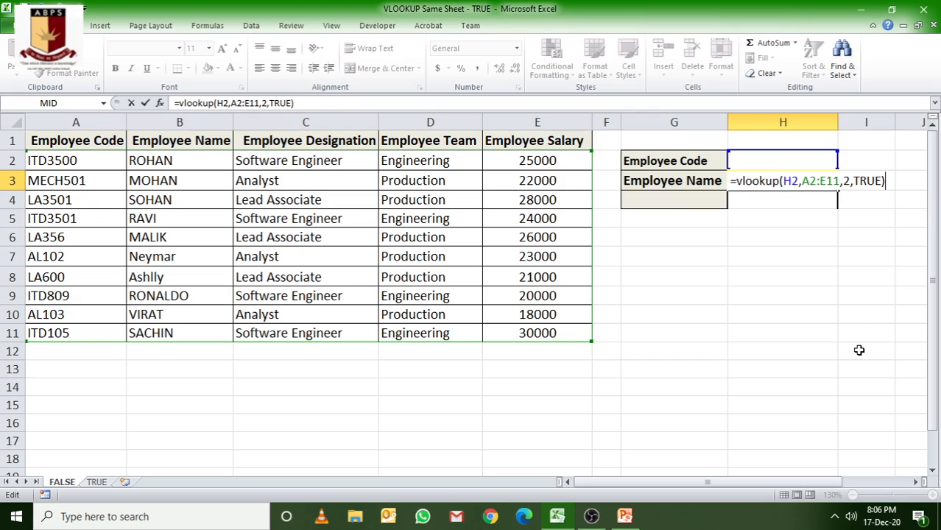
pyautogui.press('Return')
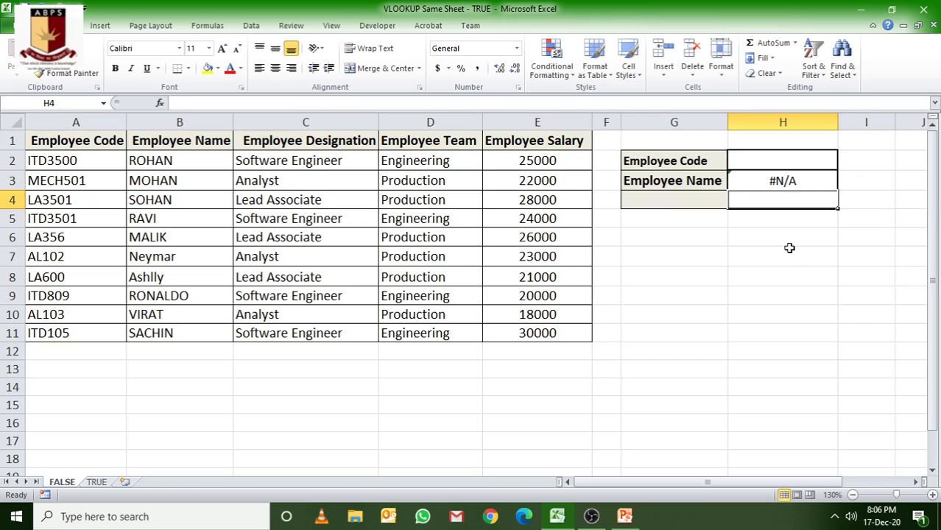
# Enter the employee code from cell A5 in lookup cell H2 and check it against that table row
pyautogui.click(778, 161)
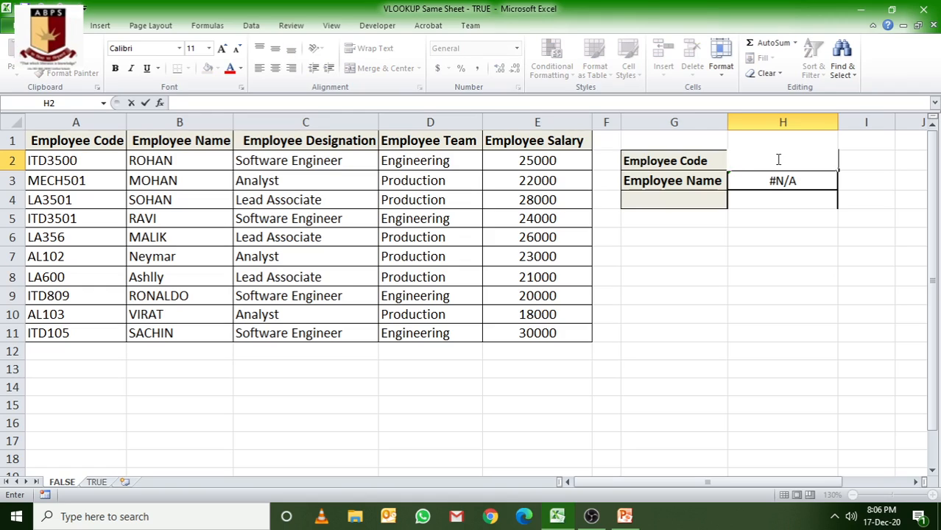
pyautogui.write('ITD')
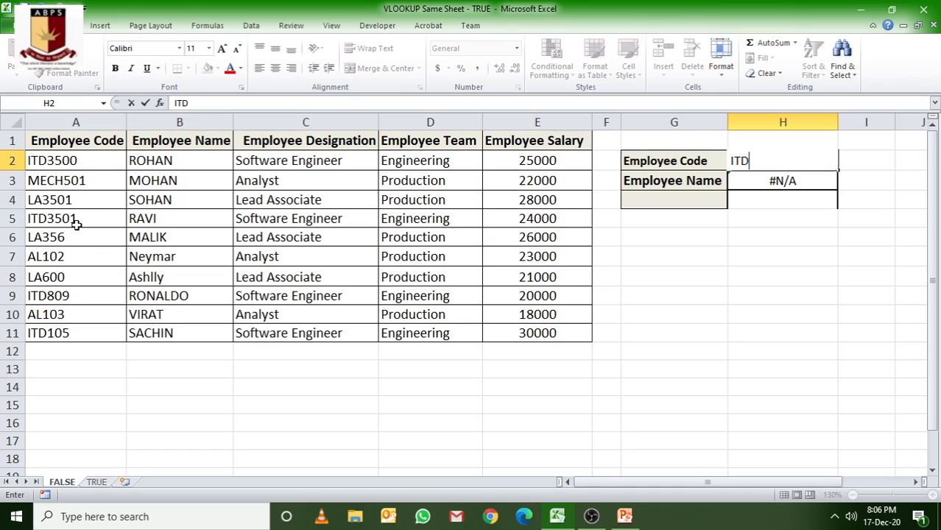
pyautogui.write('3501')
pyautogui.press('Return')
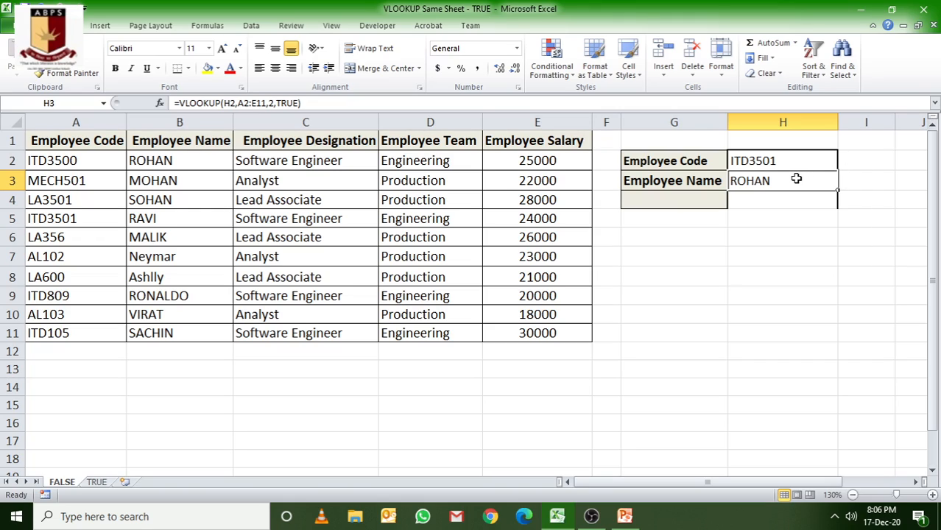
pyautogui.click(74, 219)
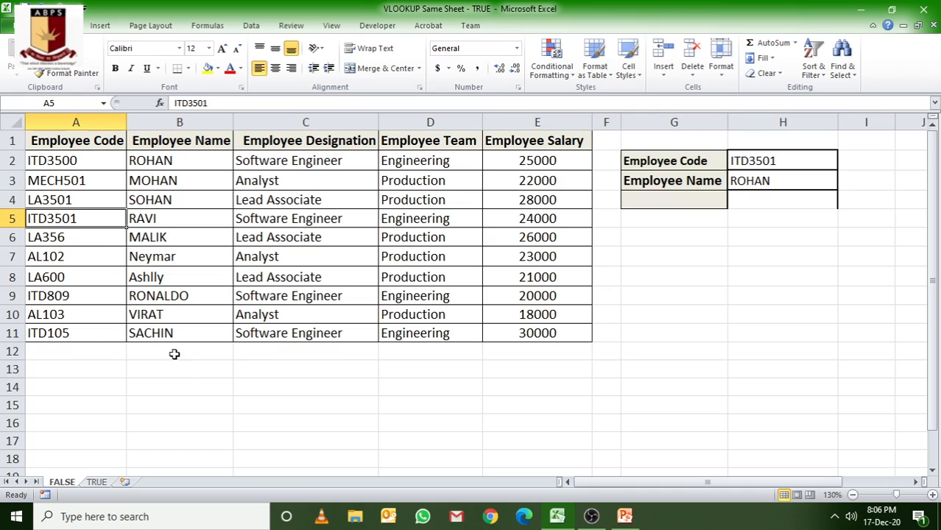
# Replace the range_lookup argument of the VLOOKUP formula in H3 with FALSE for an exact match
pyautogui.doubleClick(779, 180)
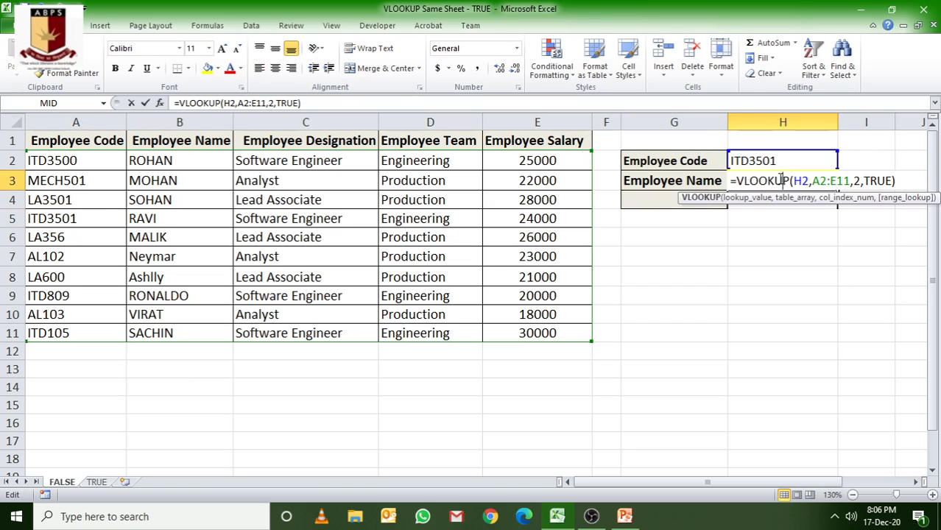
pyautogui.click(892, 182)
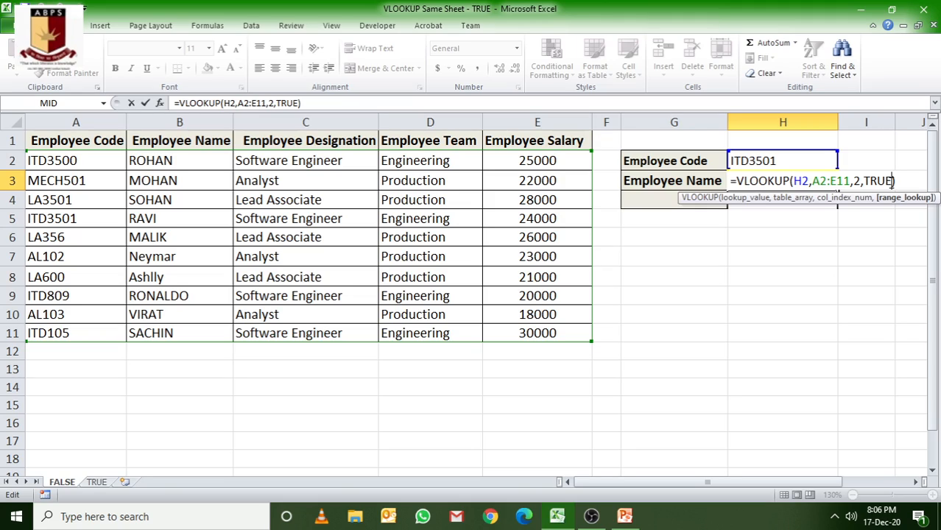
pyautogui.press('BackSpace')
pyautogui.press('BackSpace')
pyautogui.press('BackSpace')
pyautogui.press('BackSpace')
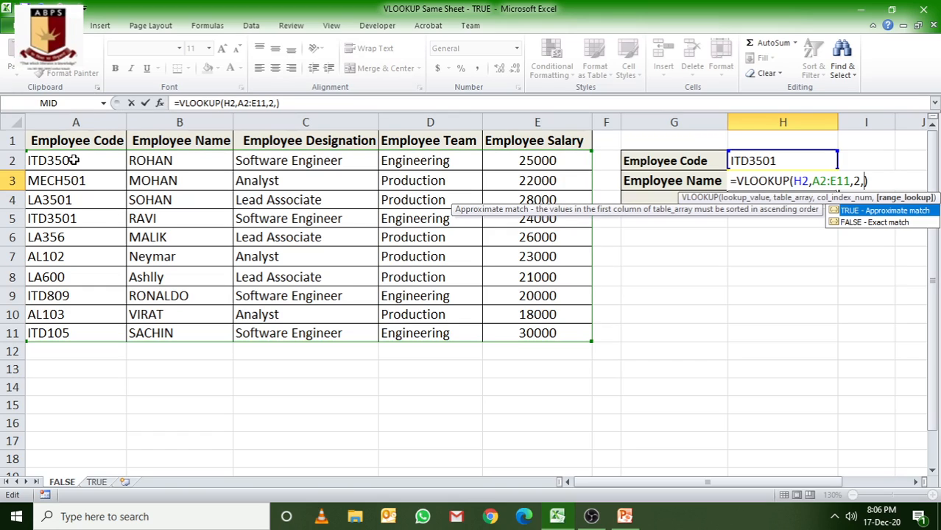
pyautogui.press('ctrl')
pyautogui.press('ctrl')
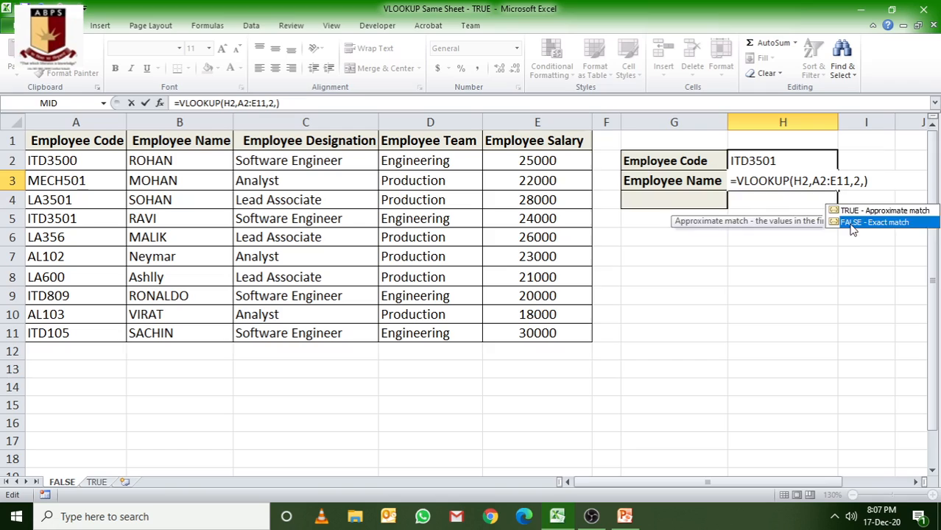
pyautogui.doubleClick(850, 223)
pyautogui.press('Return')
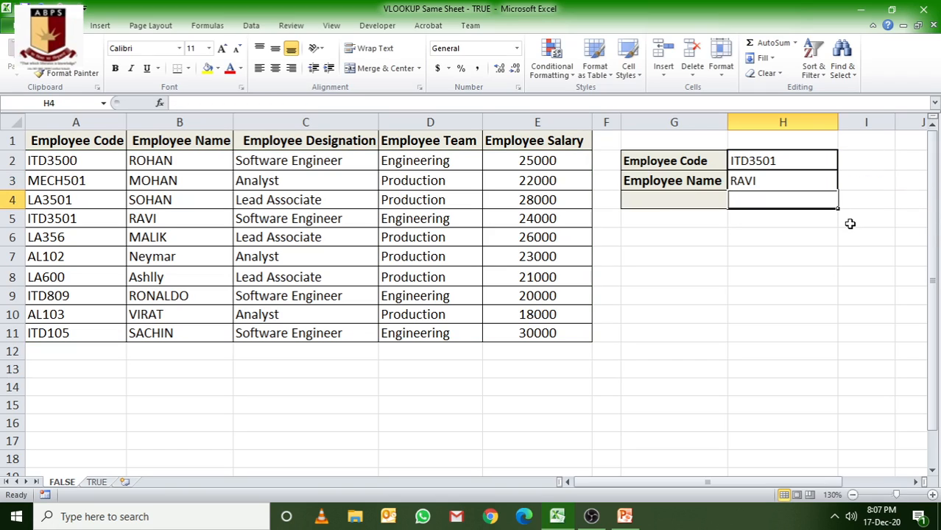
# Clear the match type in H3's VLOOKUP formula and choose FALSE - Exact match again
pyautogui.click(762, 186)
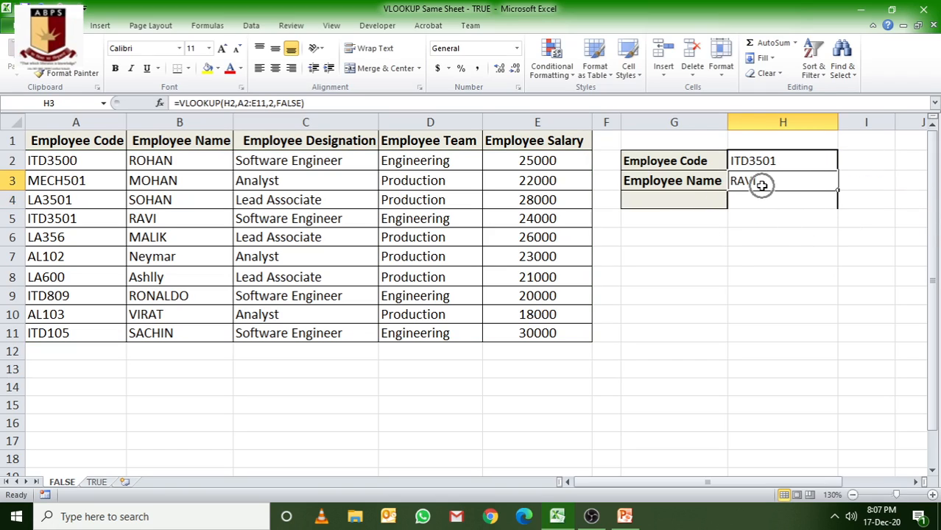
pyautogui.doubleClick(762, 186)
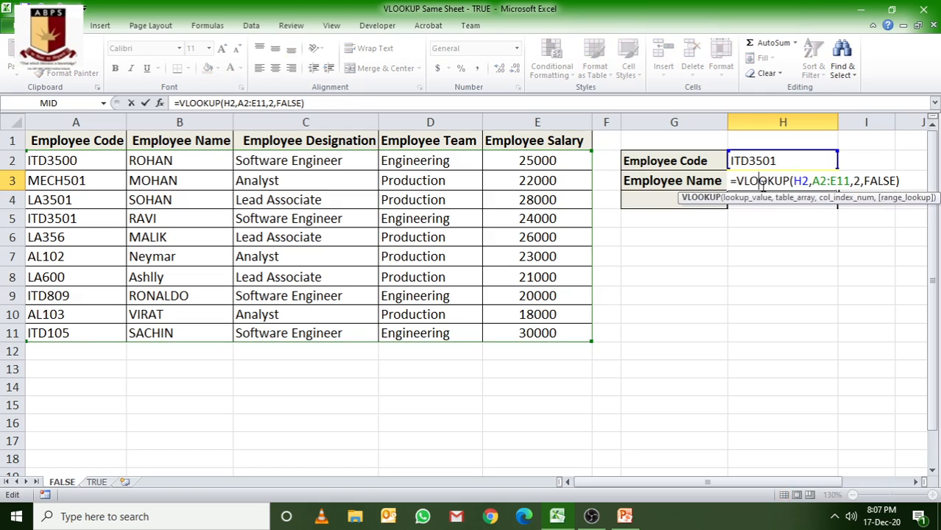
pyautogui.click(897, 180)
pyautogui.press('BackSpace')
pyautogui.press('BackSpace')
pyautogui.press('BackSpace')
pyautogui.press('BackSpace')
pyautogui.press('BackSpace')
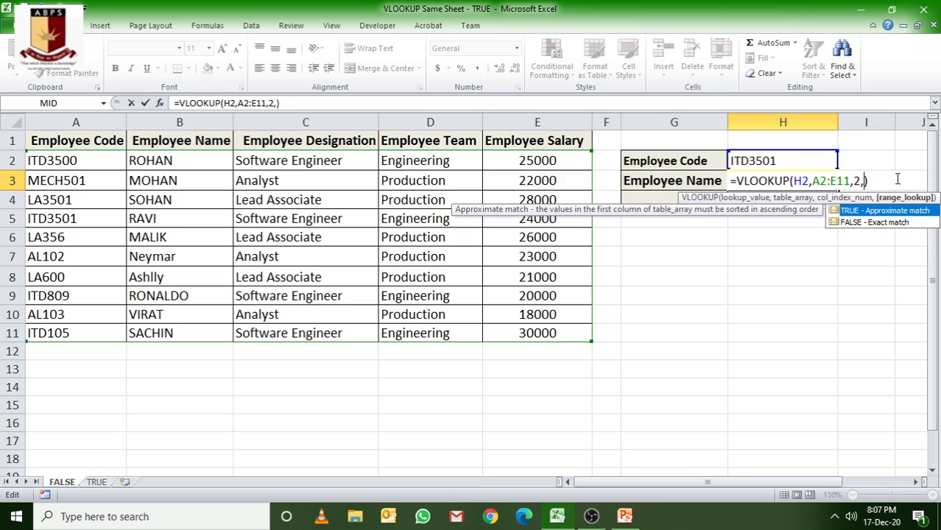
pyautogui.doubleClick(852, 223)
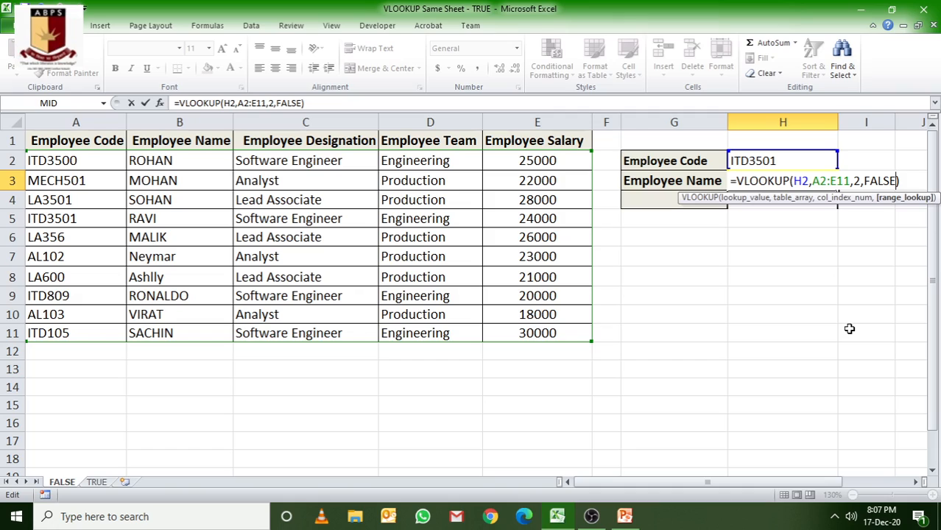
pyautogui.write(')')
pyautogui.press('Return')
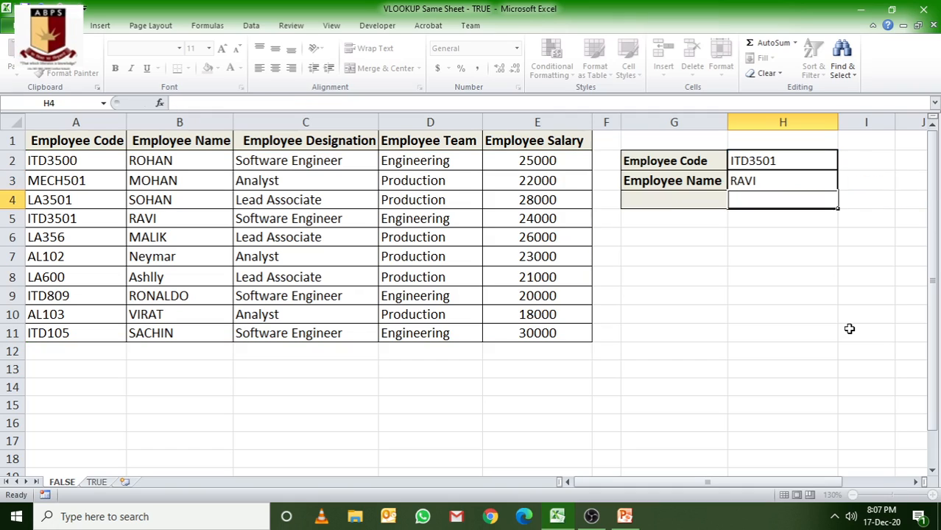
# Remove the last digit of the employee code in H2 to test the exact match with an incomplete code
pyautogui.click(782, 161)
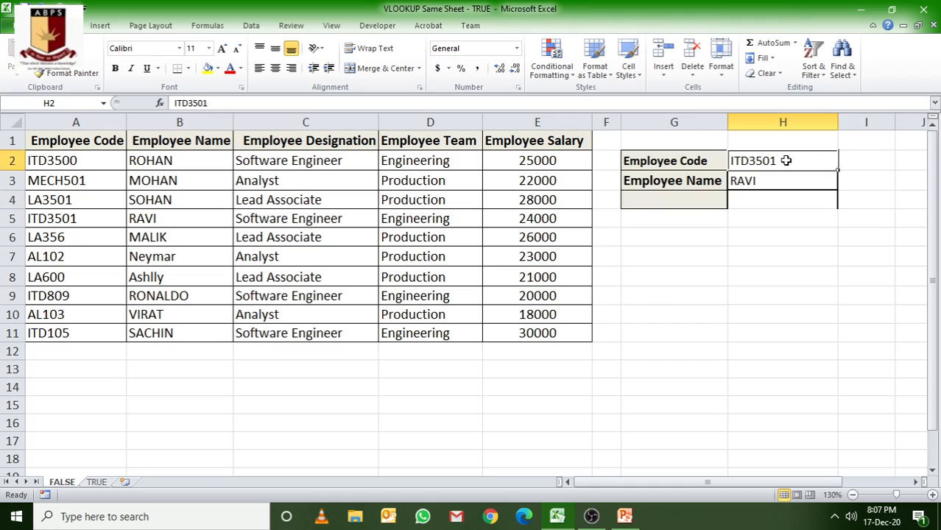
pyautogui.doubleClick(787, 161)
pyautogui.press('BackSpace')
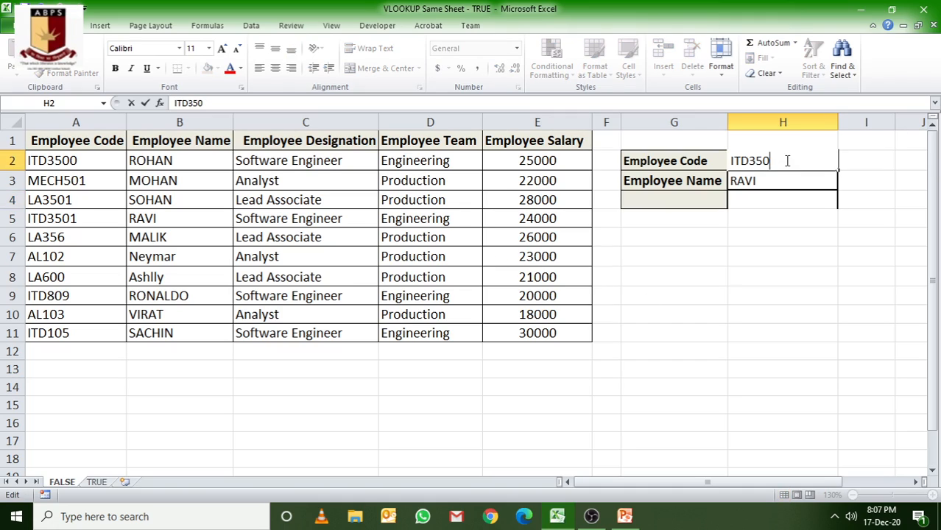
pyautogui.click(771, 295)
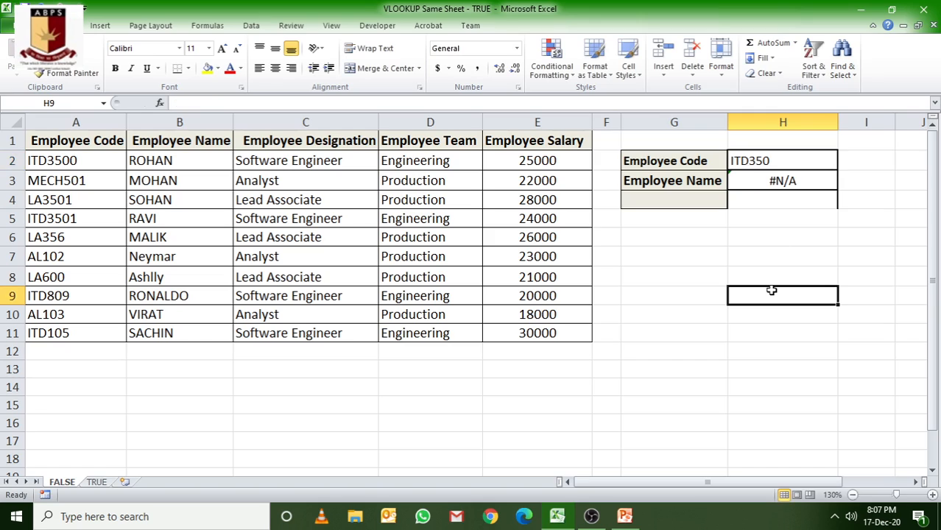
# Narrow column F slightly to bring the lookup block in columns G and H closer to the employee table
pyautogui.keyDown('ctrl'); pyautogui.scroll(2, 749, 340); pyautogui.keyUp('ctrl')
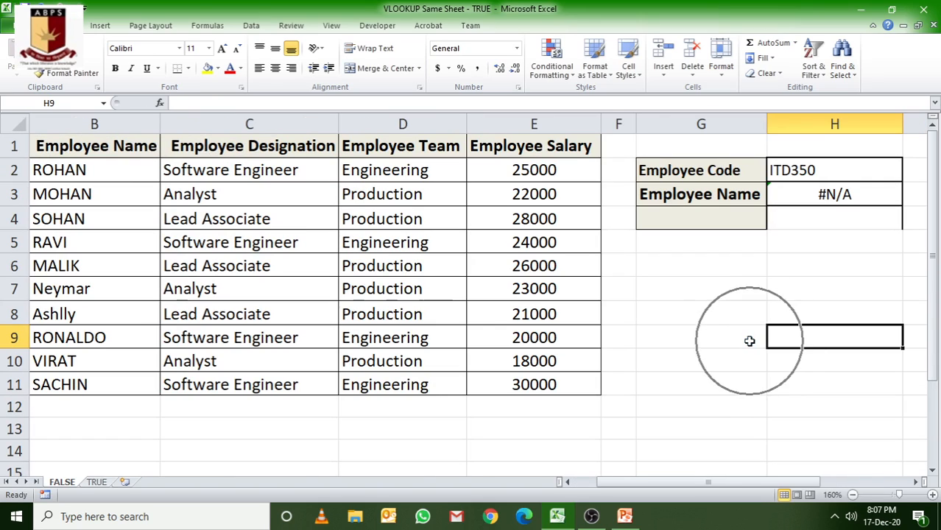
pyautogui.scroll(-1, 805, 412)
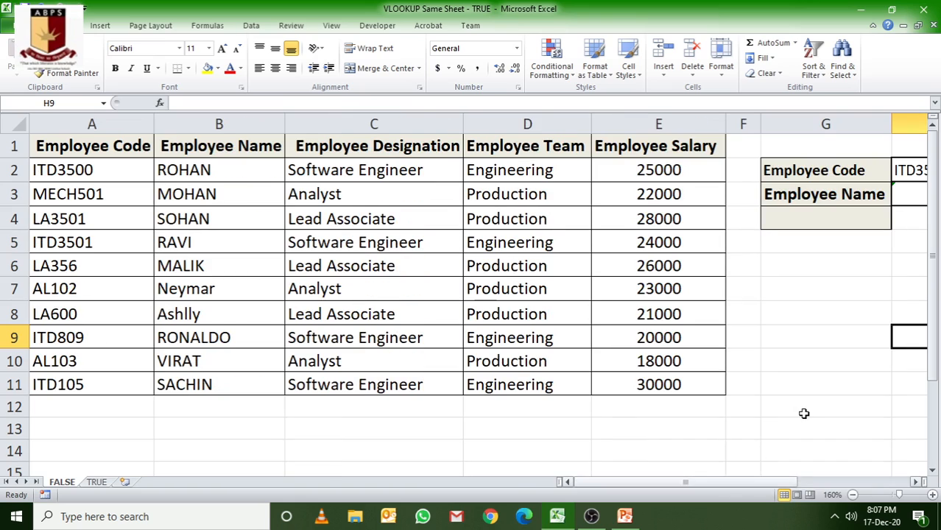
pyautogui.moveTo(632, 477); pyautogui.dragTo(591, 480)
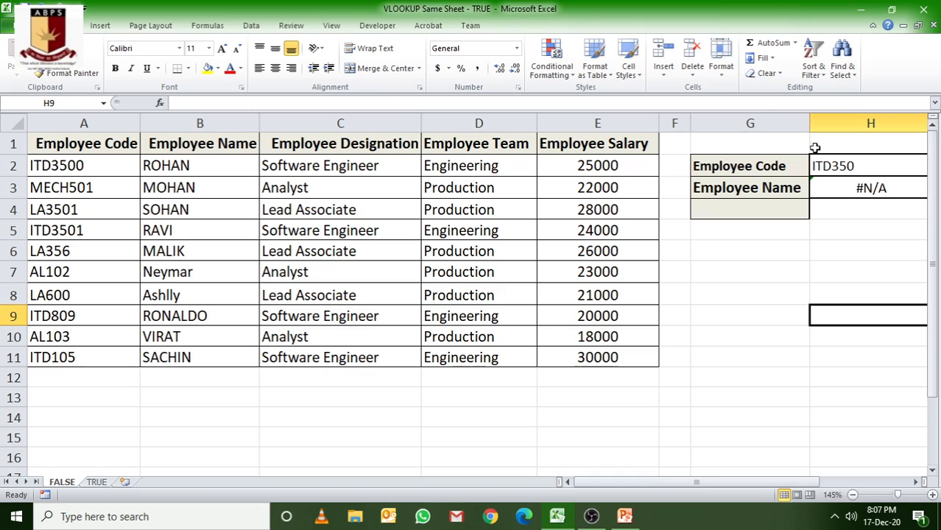
pyautogui.moveTo(690, 128); pyautogui.dragTo(681, 128)
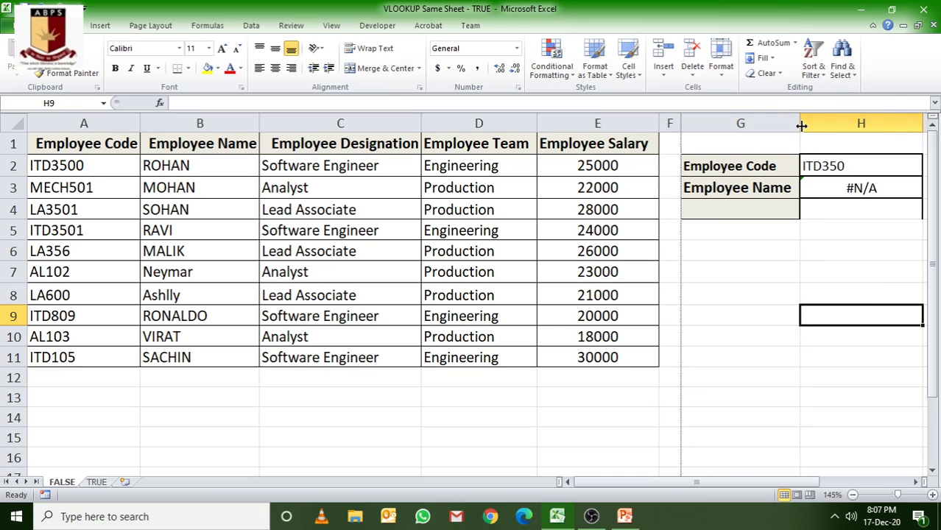
# Narrow column G slightly and restore the final 0 of the employee code in H2 to match A2
pyautogui.moveTo(801, 125); pyautogui.dragTo(788, 131)
pyautogui.doubleClick(860, 165)
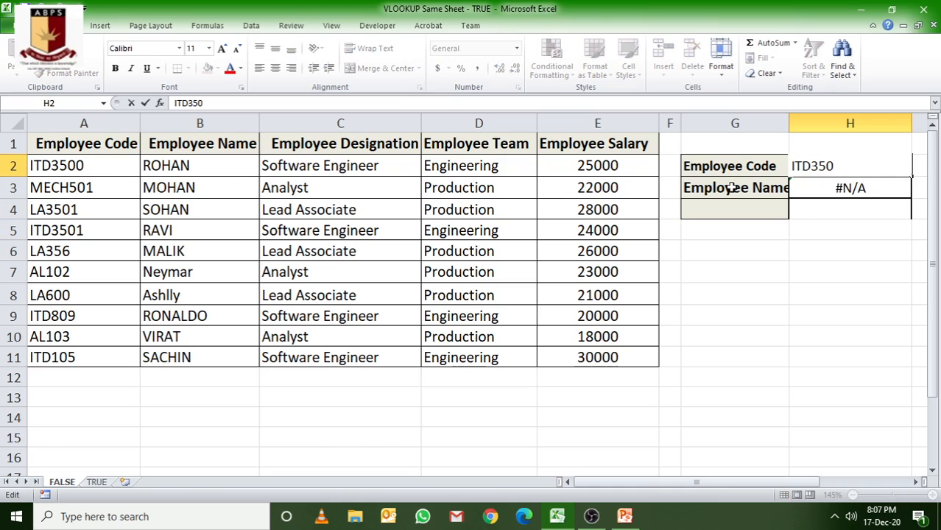
pyautogui.write('0')
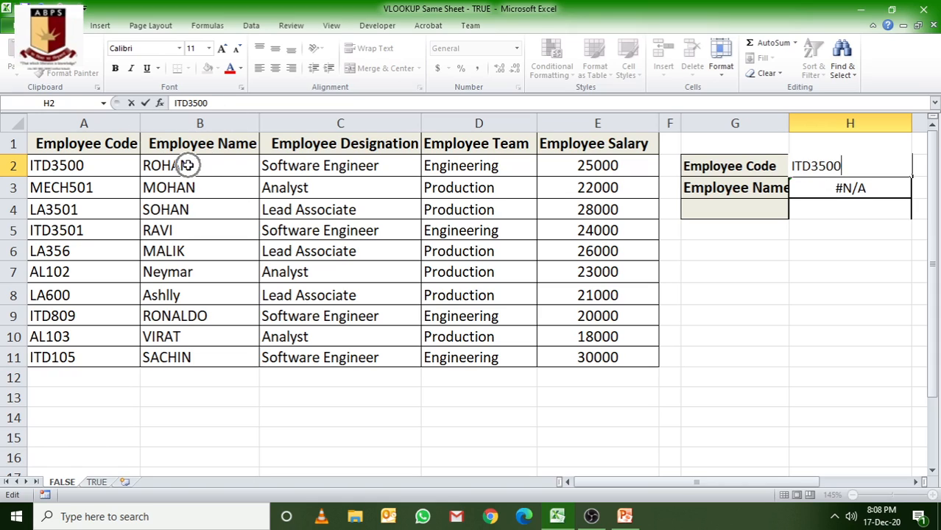
pyautogui.press('Return')
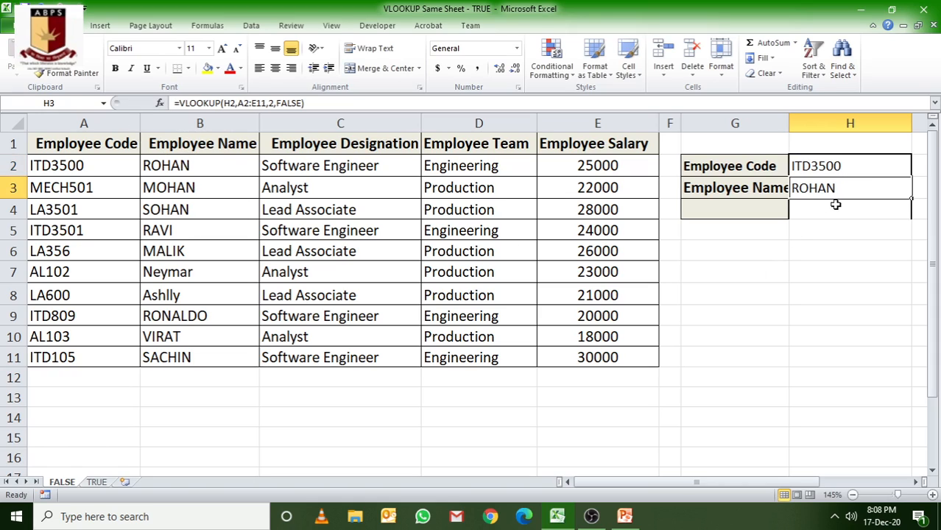
# Label cell G4 as Salary, below the Employee Name label
pyautogui.click(723, 212)
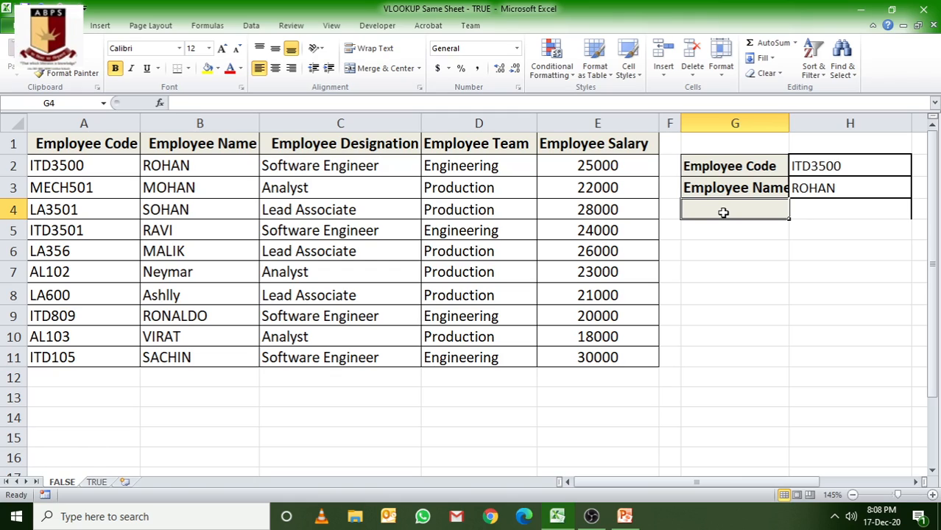
pyautogui.write('sALA')
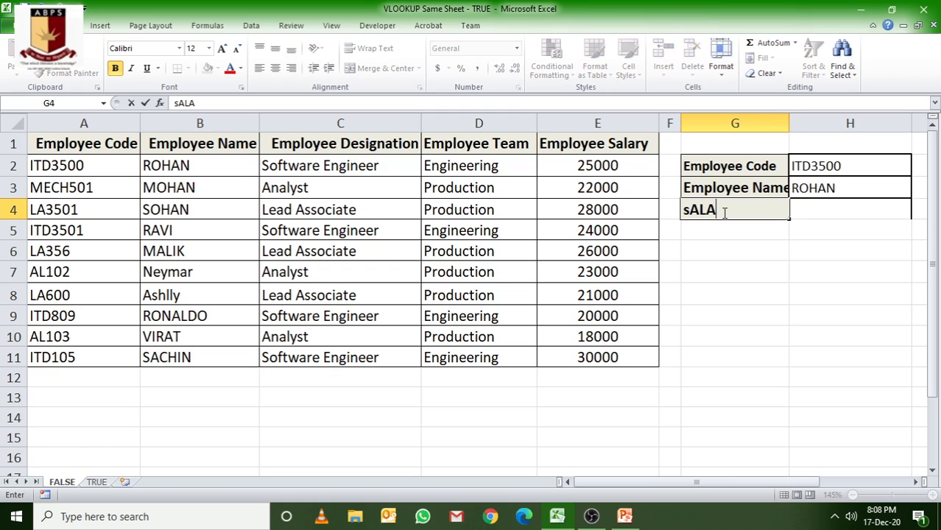
pyautogui.press('BackSpace')
pyautogui.press('BackSpace')
pyautogui.press('BackSpace')
pyautogui.press('BackSpace')
pyautogui.write('Salary')
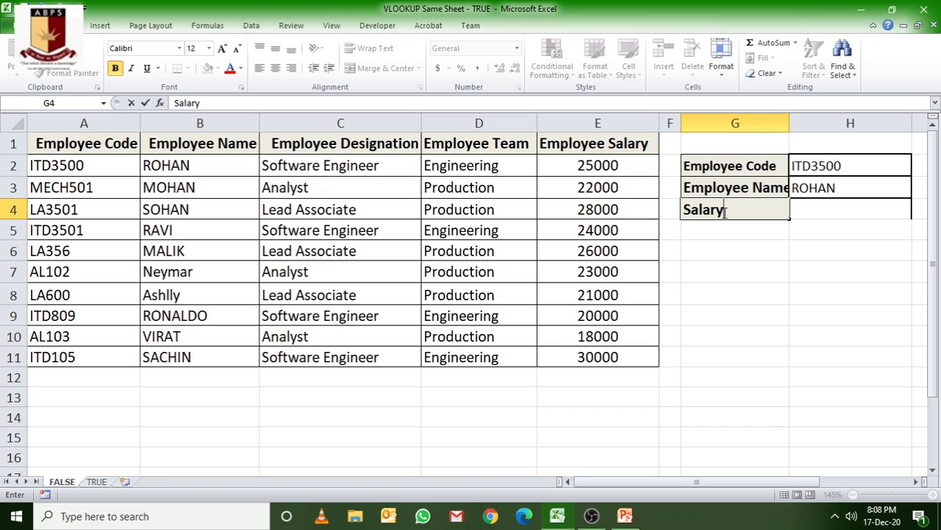
# Start a VLOOKUP formula in H4 with H2 as the lookup value and A2:E11 as the table array
pyautogui.click(836, 206)
pyautogui.write('=')
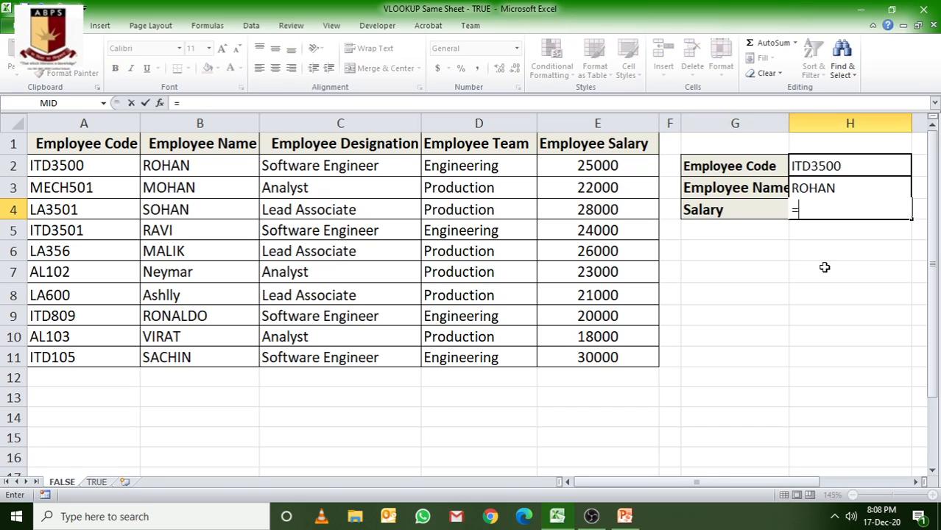
pyautogui.write('vlook')
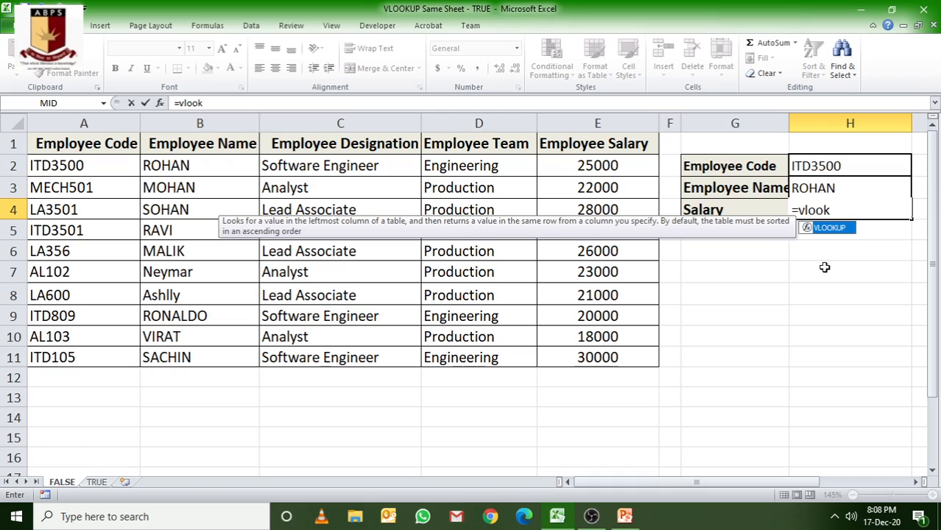
pyautogui.doubleClick(847, 228)
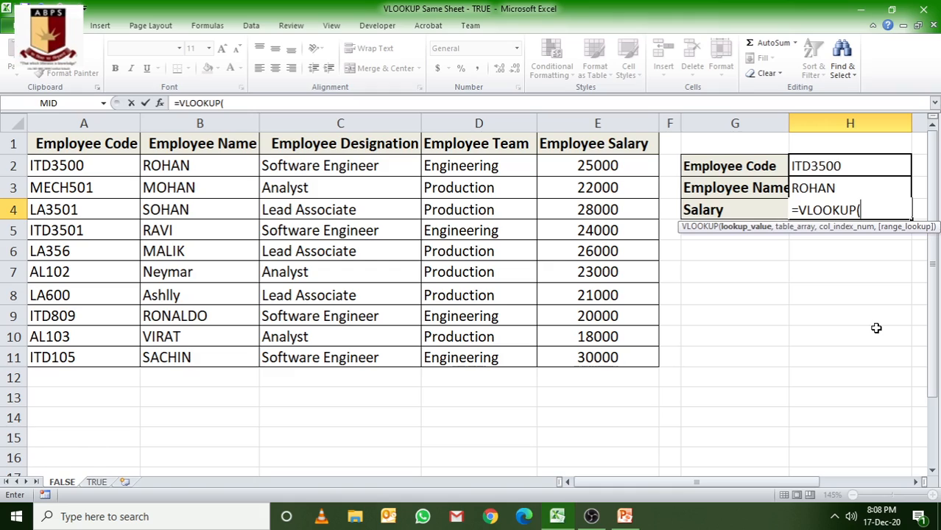
pyautogui.click(813, 164)
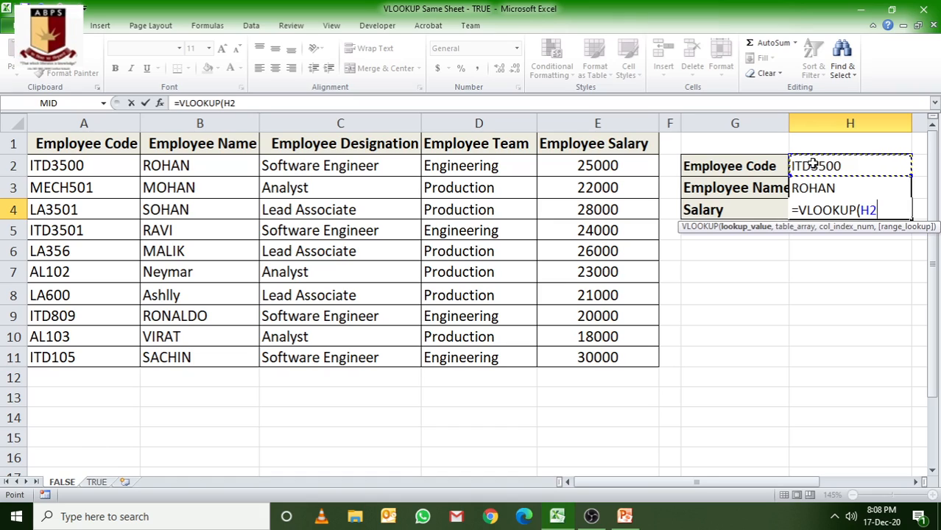
pyautogui.write(',')
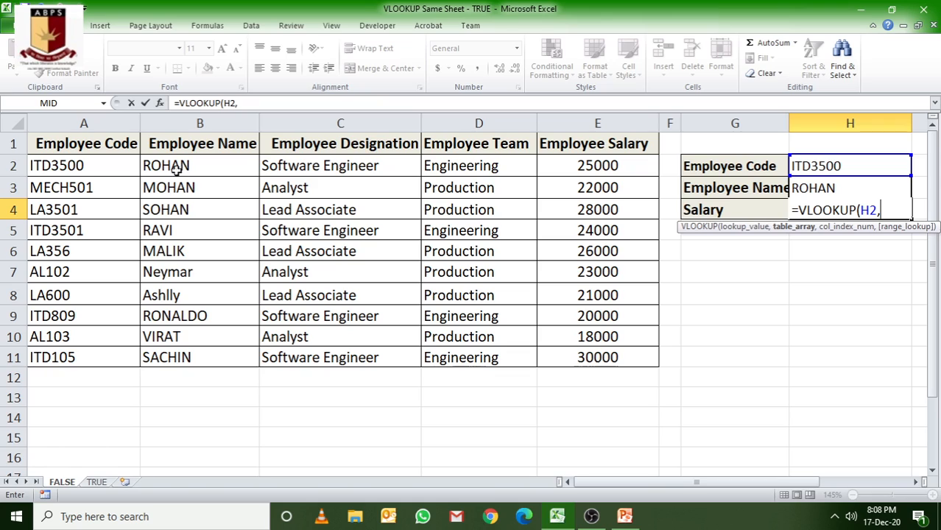
pyautogui.moveTo(84, 164); pyautogui.dragTo(621, 354)
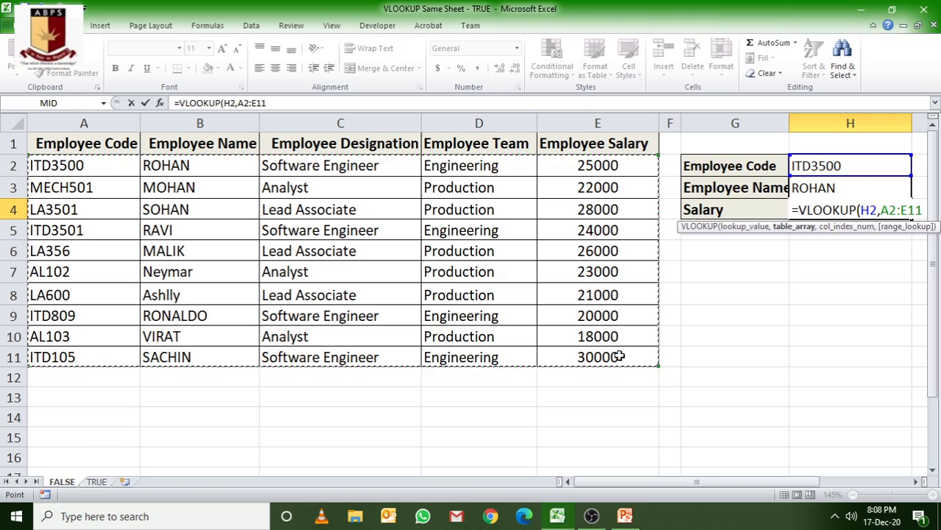
pyautogui.write(',')
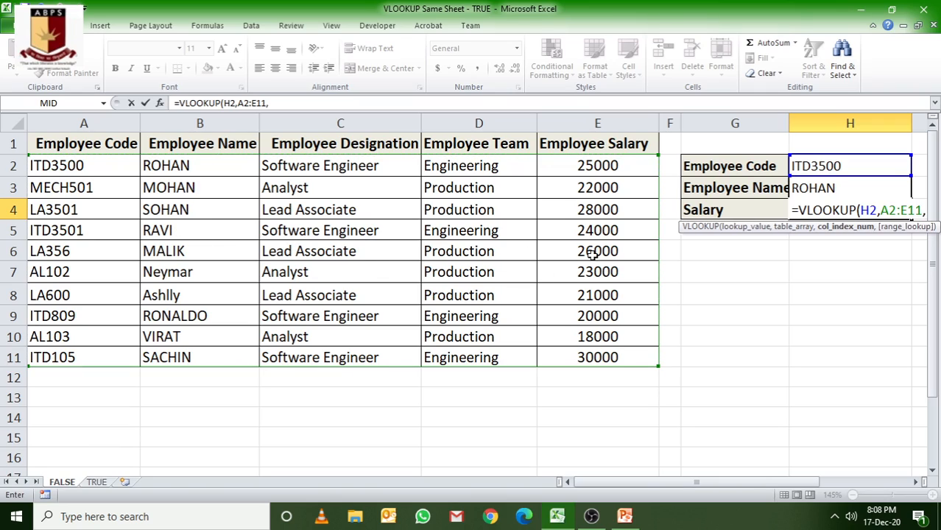
# Complete H4's VLOOKUP formula with column index 5 and FALSE for an exact match
pyautogui.write('5')
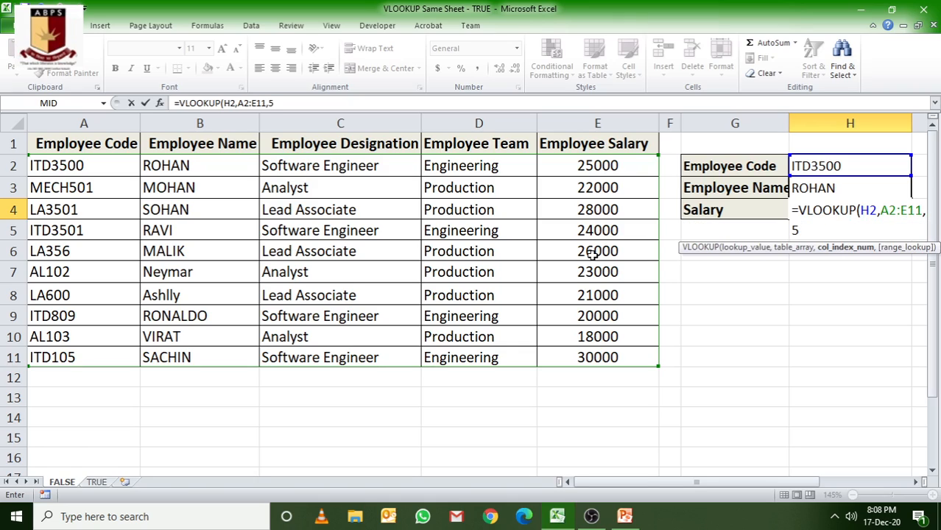
pyautogui.write(',')
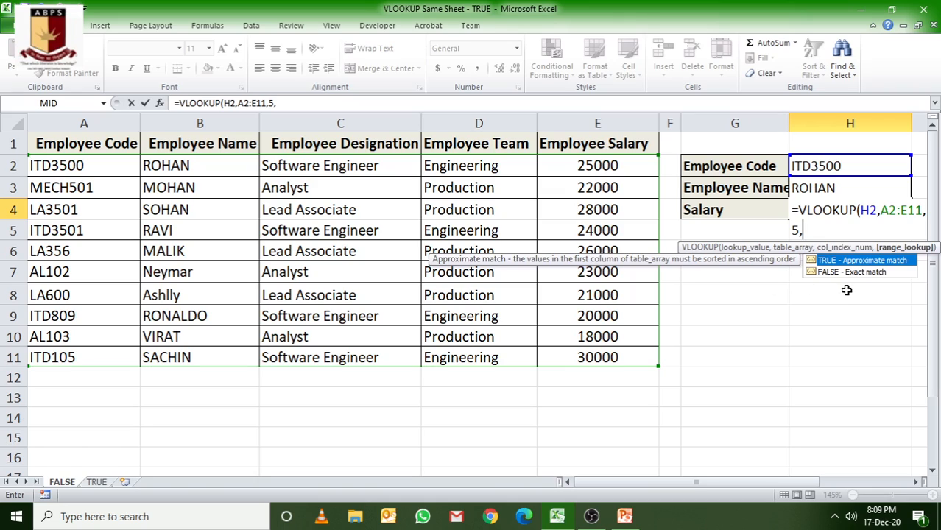
pyautogui.doubleClick(830, 273)
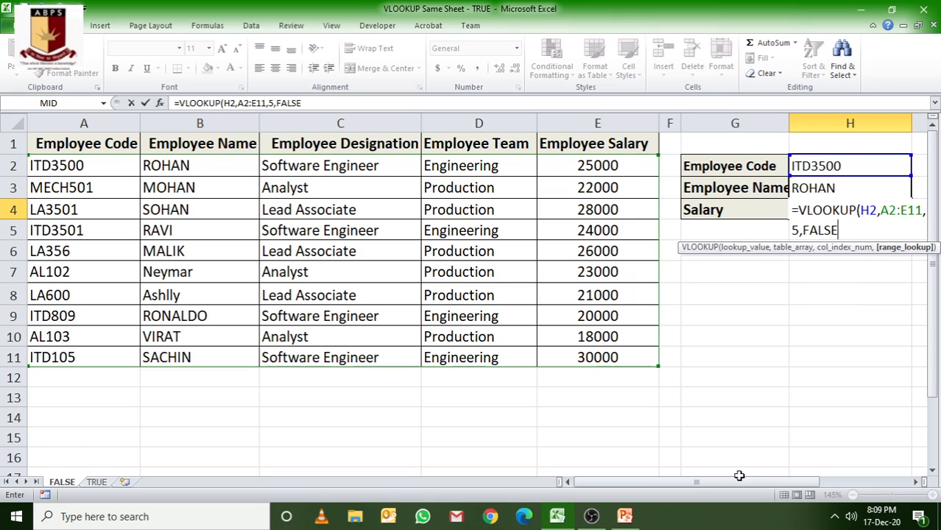
pyautogui.write(')')
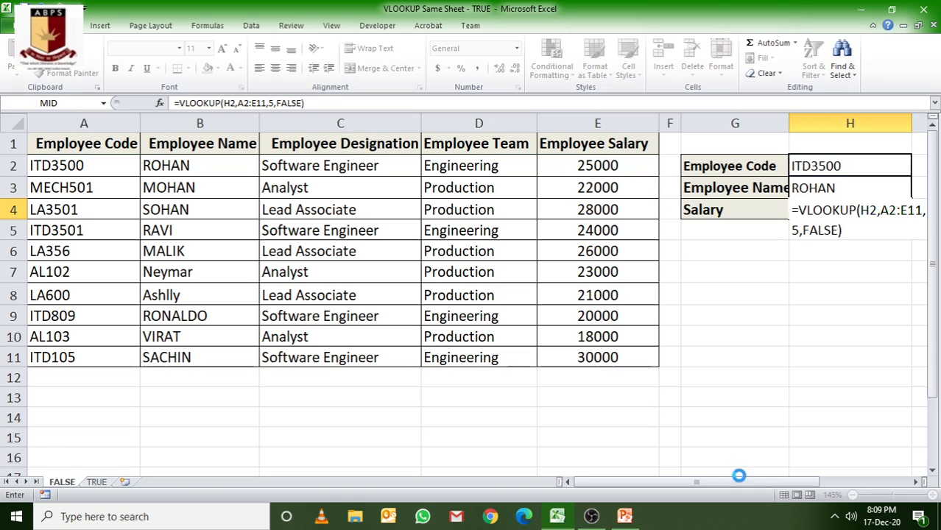
pyautogui.press('Return')
# Left-align the salary result in H4
pyautogui.click(848, 207)
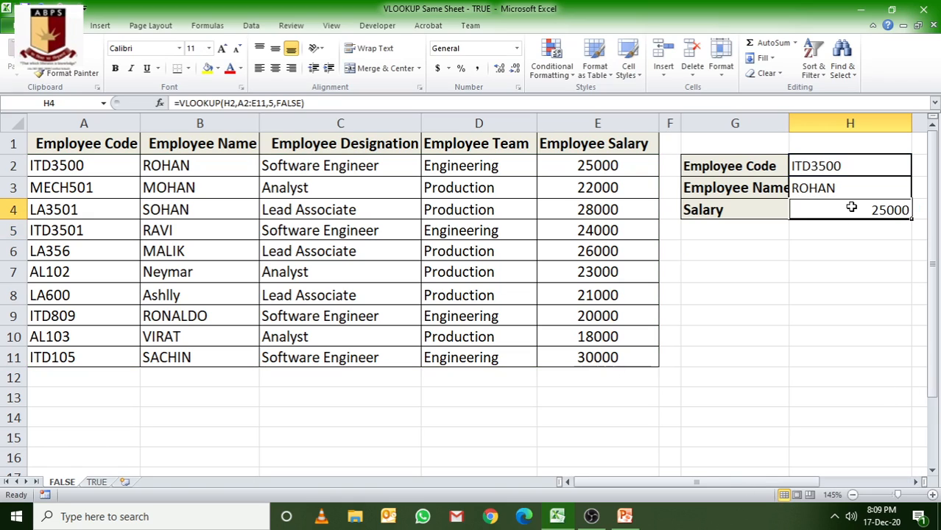
pyautogui.click(259, 68)
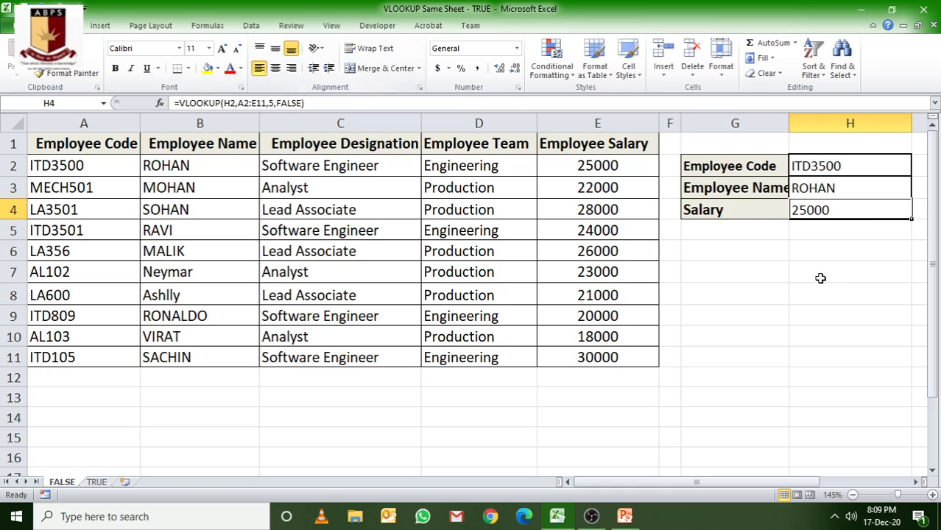
pyautogui.click(819, 275)
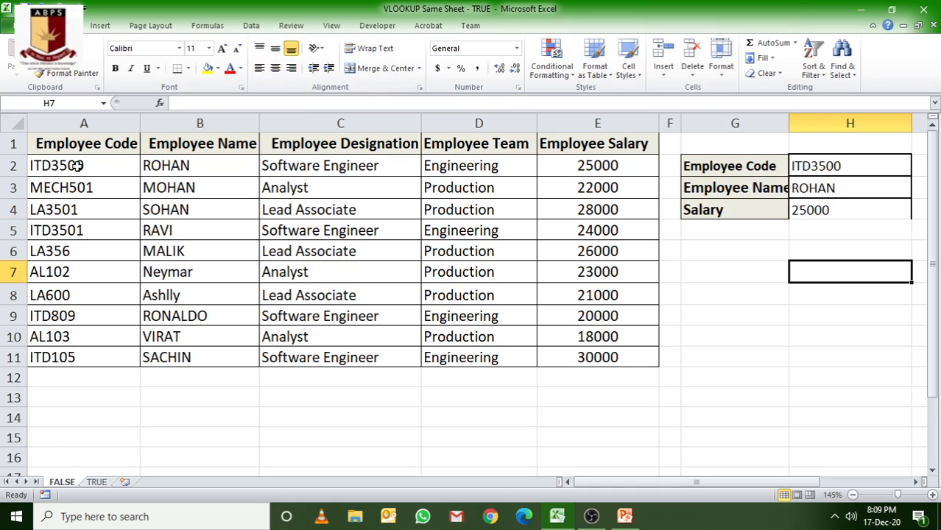
# Replace the employee code in H2 with the code from A10 to look up that employee's name and salary
pyautogui.click(14, 165)
pyautogui.click(846, 165)
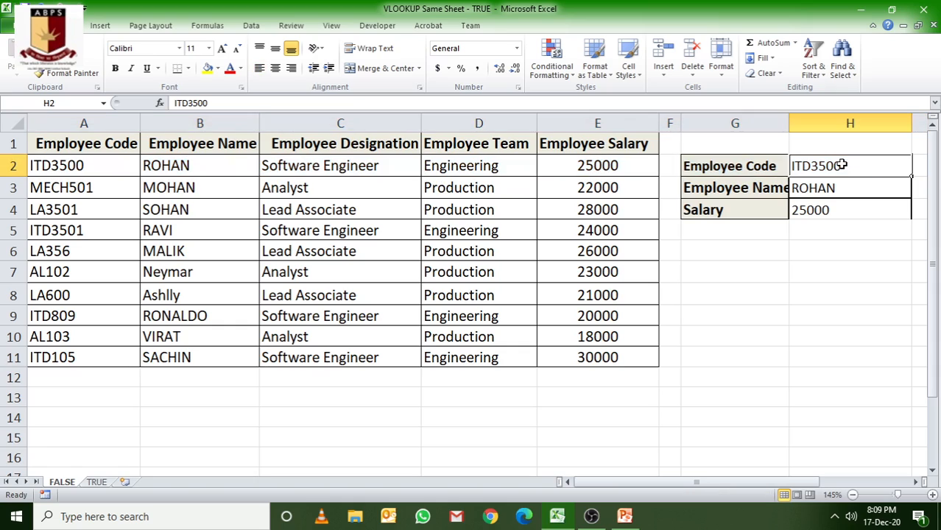
pyautogui.doubleClick(850, 166)
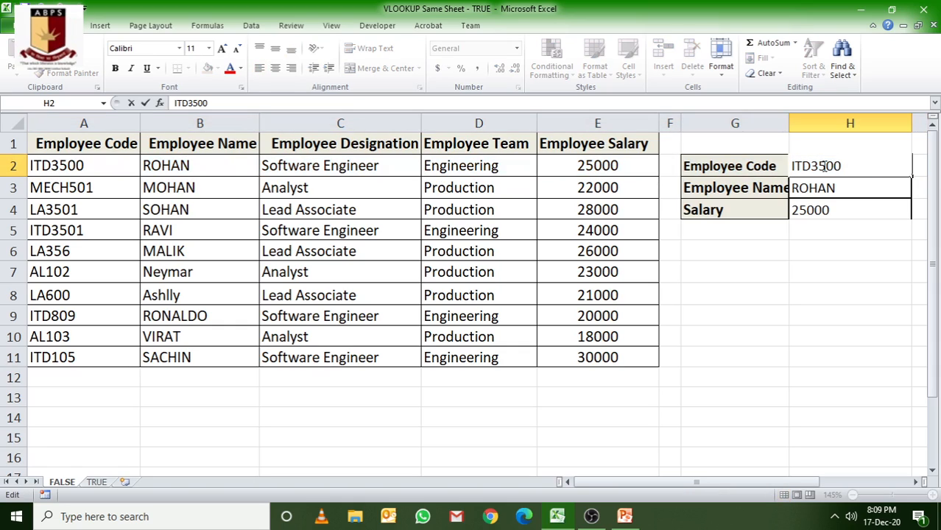
pyautogui.moveTo(843, 166); pyautogui.dragTo(776, 166)
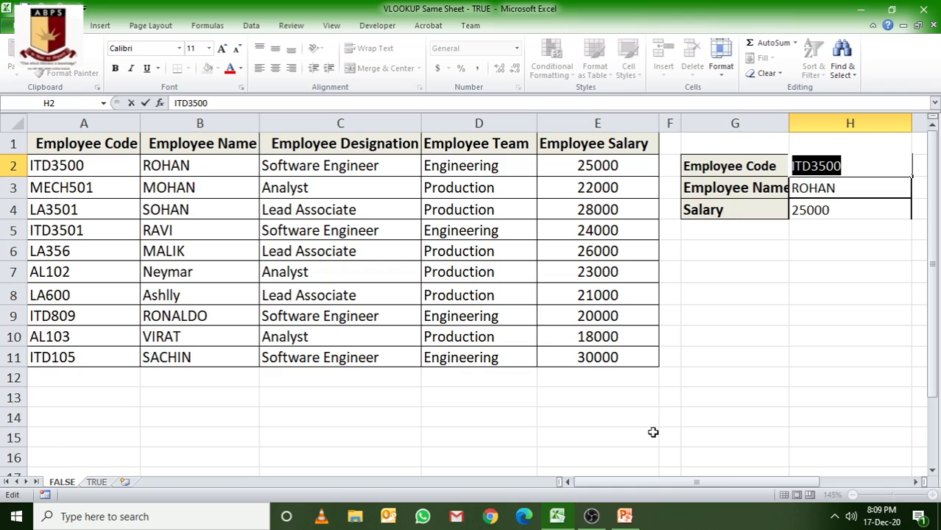
pyautogui.write('al')
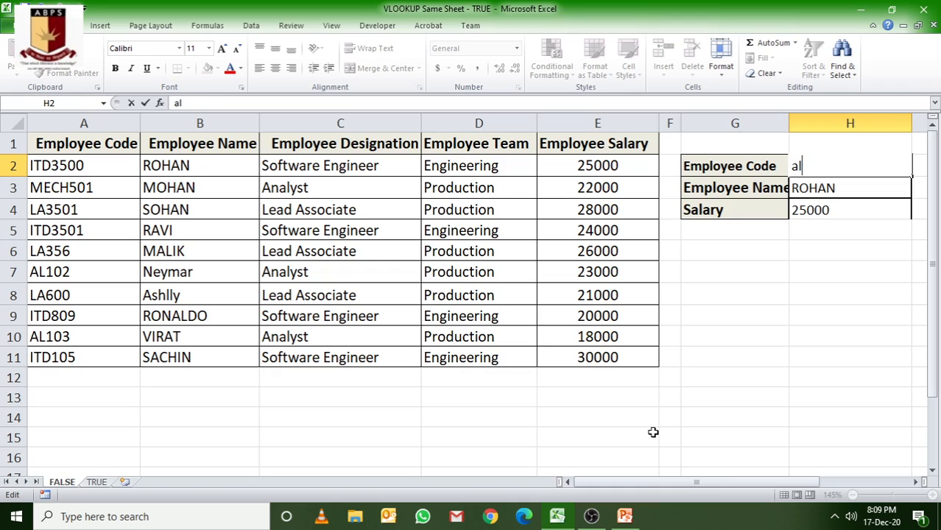
pyautogui.press('BackSpace')
pyautogui.press('BackSpace')
pyautogui.write('AL103')
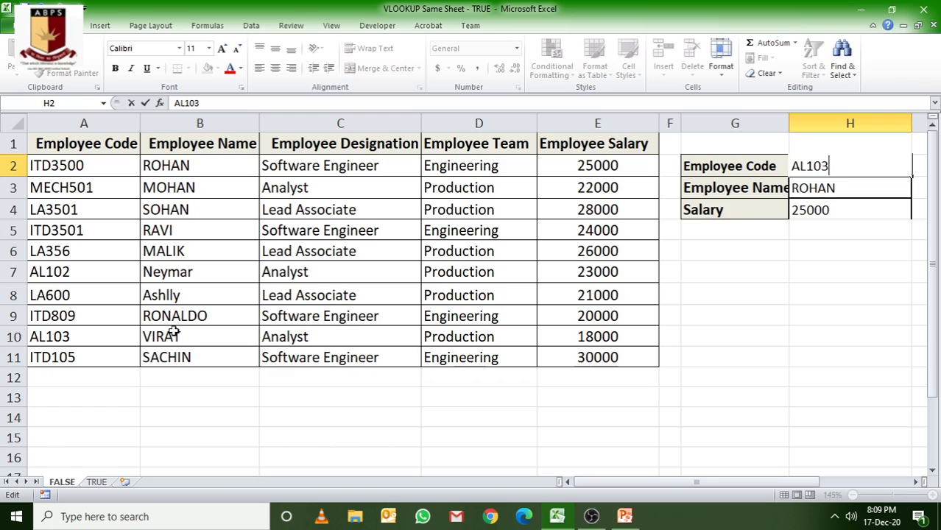
pyautogui.press('Return')
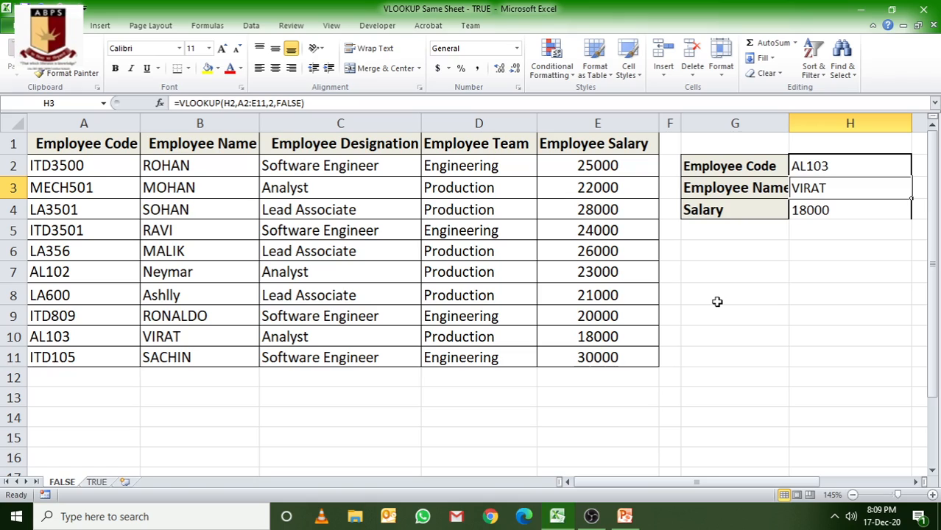
# Re-enter the code from A10 in H2 with lowercase letters to test case sensitivity
pyautogui.doubleClick(836, 167)
pyautogui.moveTo(820, 168); pyautogui.dragTo(739, 172)
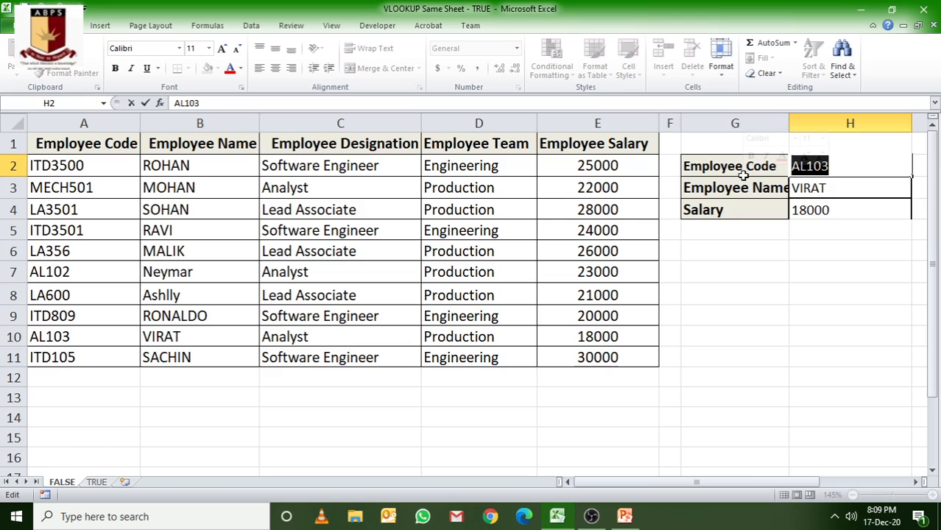
pyautogui.write('AL')
pyautogui.press('BackSpace')
pyautogui.press('BackSpace')
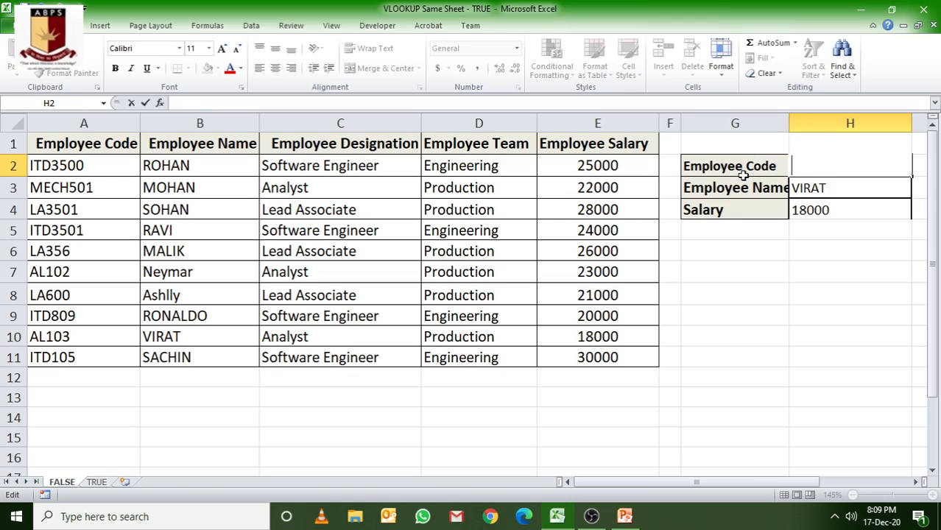
pyautogui.write('al120')
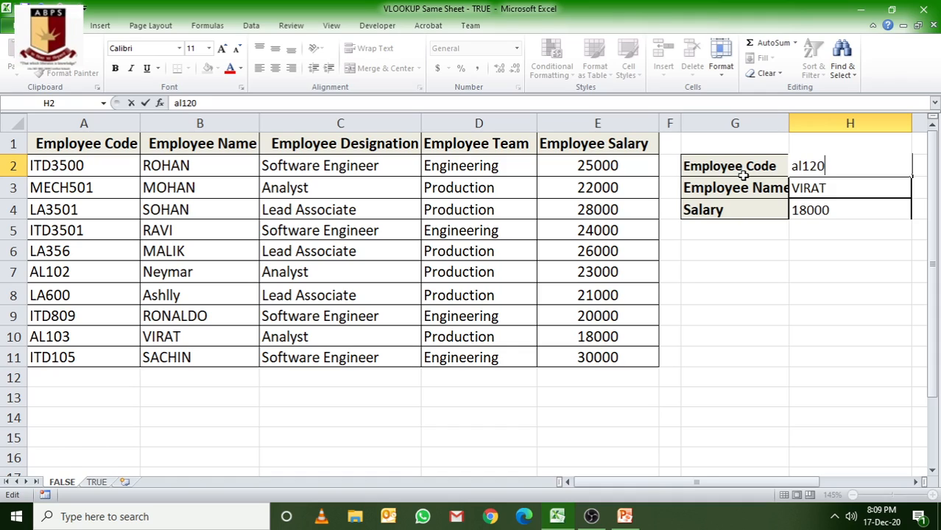
pyautogui.press('BackSpace')
pyautogui.press('BackSpace')
pyautogui.write('03')
pyautogui.press('Return')
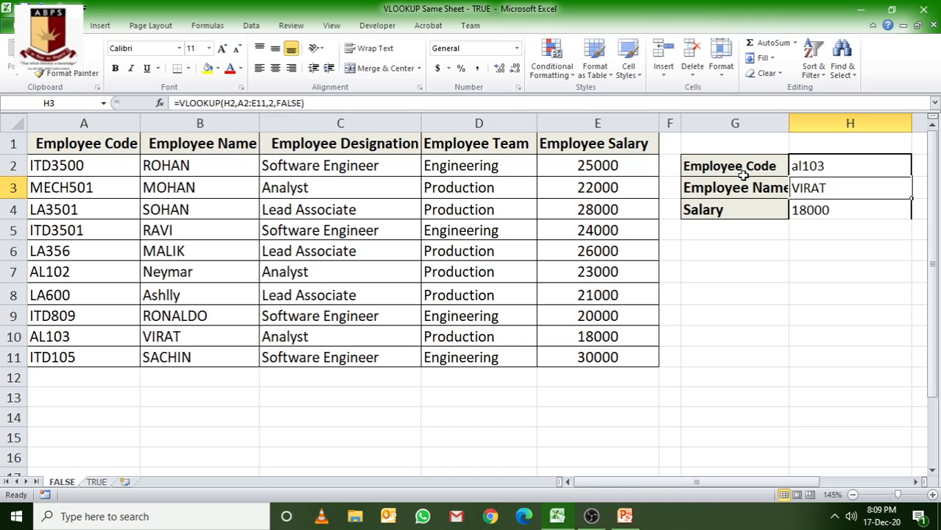
# Replace the digits of the code in H2 with the code from A8 in lowercase
pyautogui.doubleClick(808, 166)
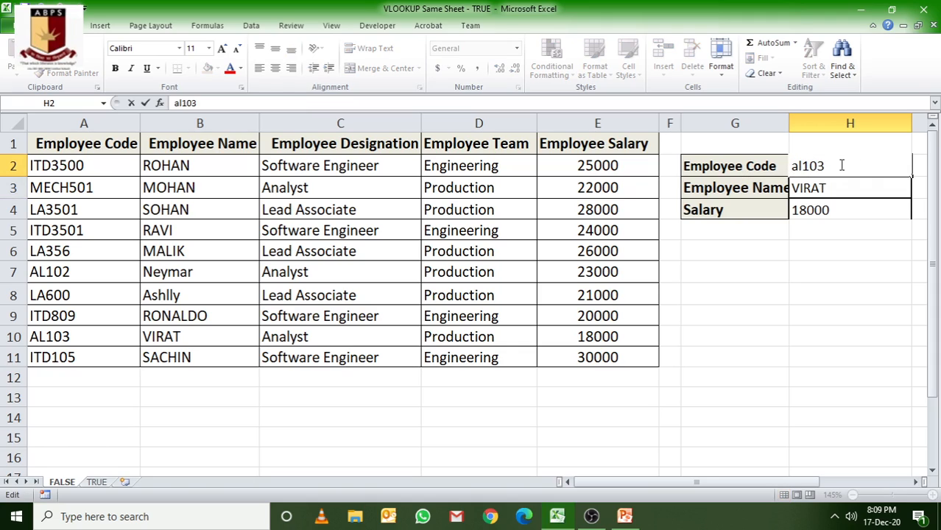
pyautogui.moveTo(826, 163); pyautogui.dragTo(804, 163)
pyautogui.write('la6')
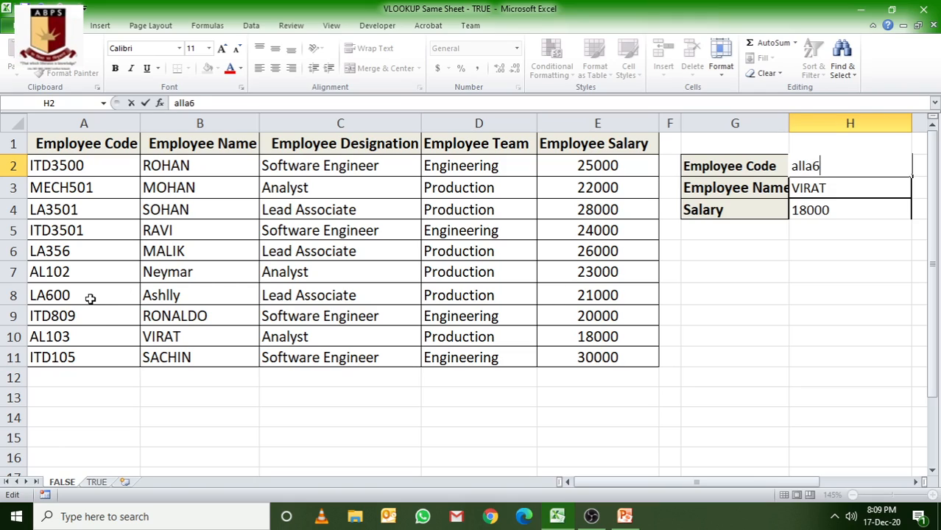
pyautogui.write('00')
pyautogui.press('Return')
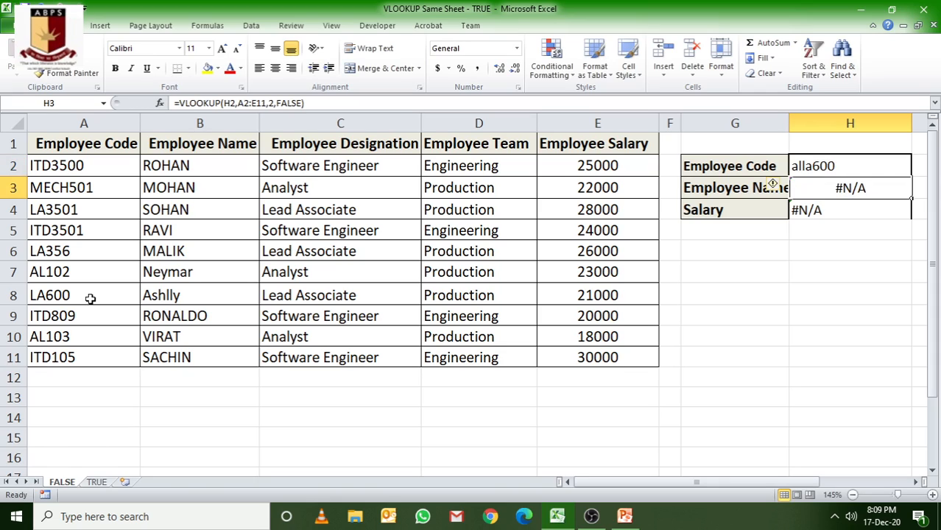
# Correct the letter prefix of the employee code in H2 to the lowercase prefix of the code in A8
pyautogui.doubleClick(811, 167)
pyautogui.press('BackSpace')
pyautogui.press('BackSpace')
pyautogui.press('BackSpace')
pyautogui.press('BackSpace')
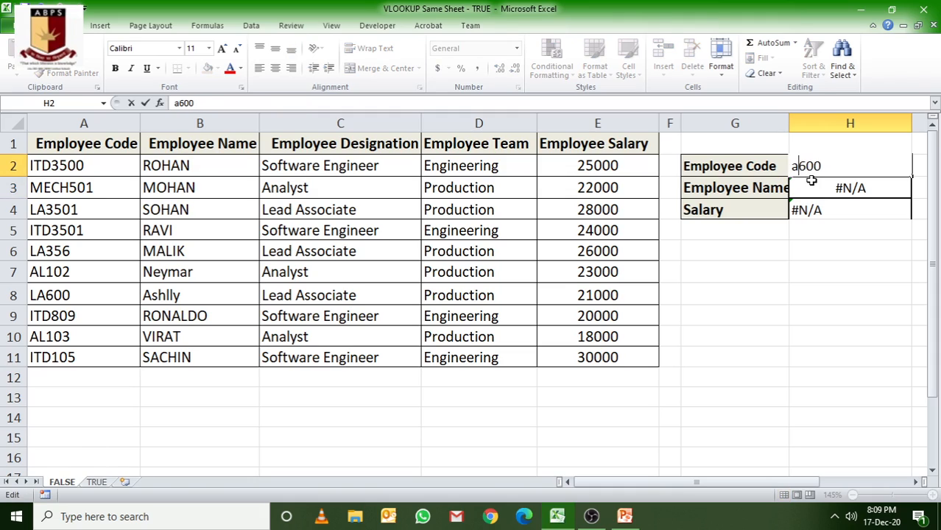
pyautogui.write('l')
pyautogui.press('BackSpace')
pyautogui.write('la')
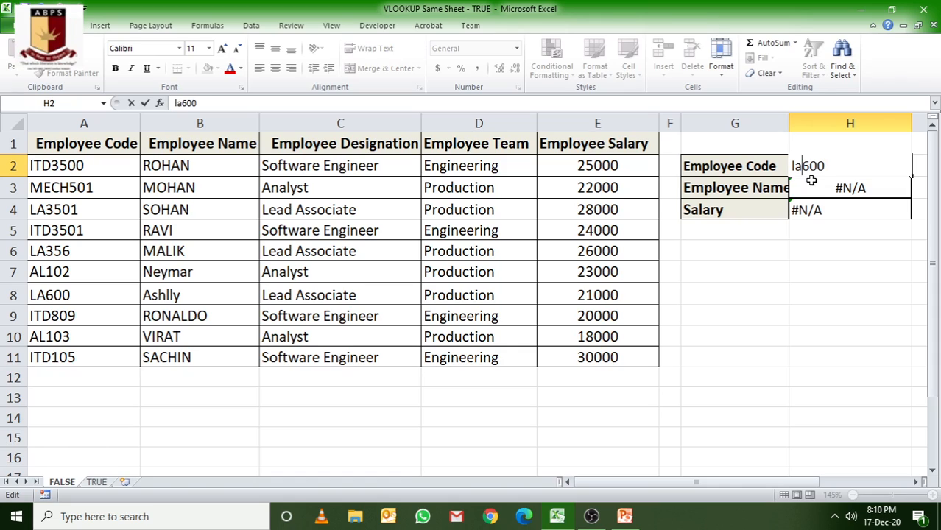
pyautogui.press('Return')
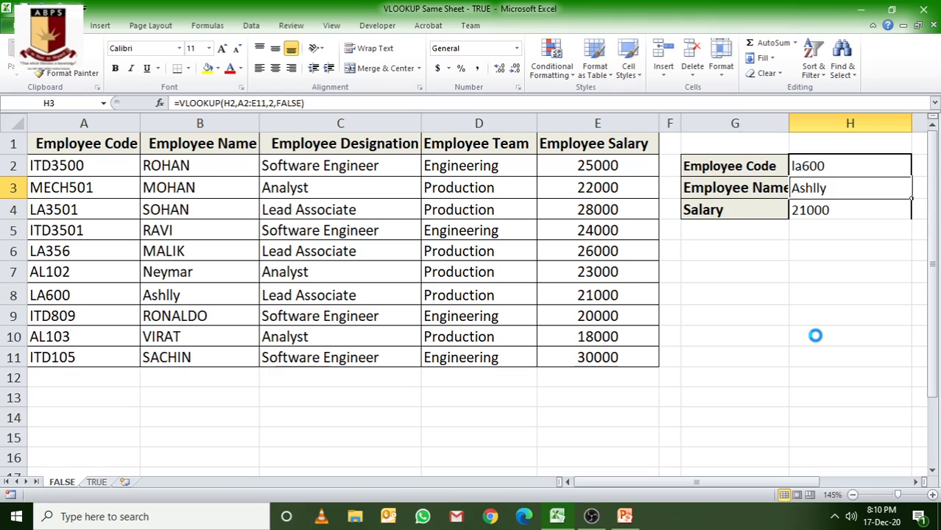
# Examine the employee code in H2 and the exact-match VLOOKUP formulas for name in H3 and salary in H4
pyautogui.click(830, 172)
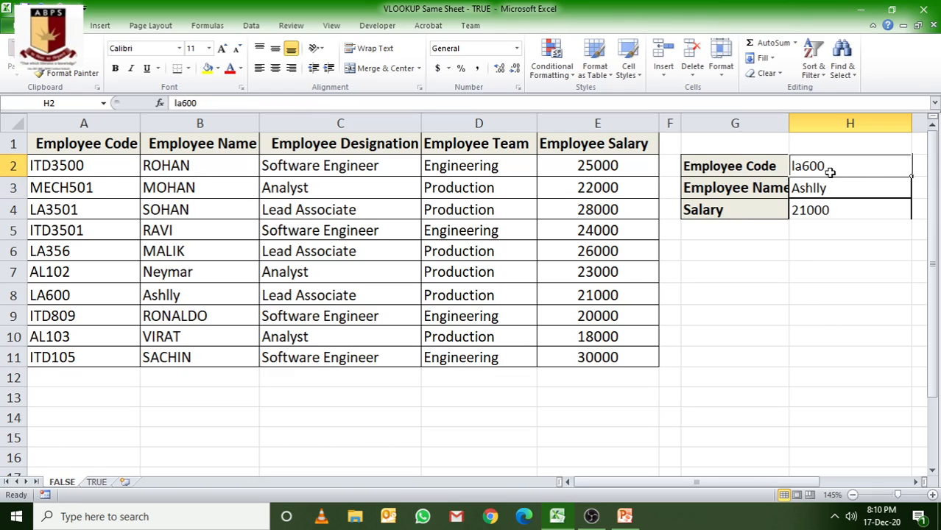
pyautogui.click(830, 213)
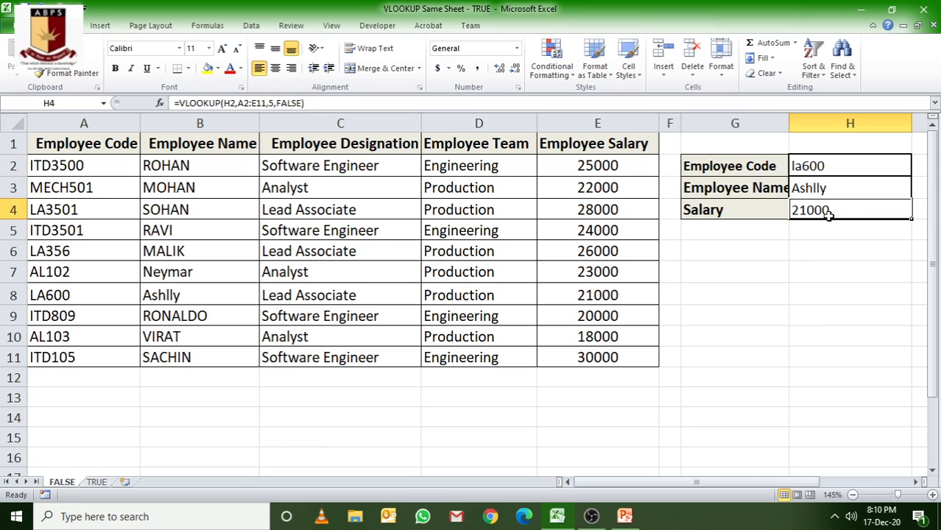
pyautogui.click(817, 168)
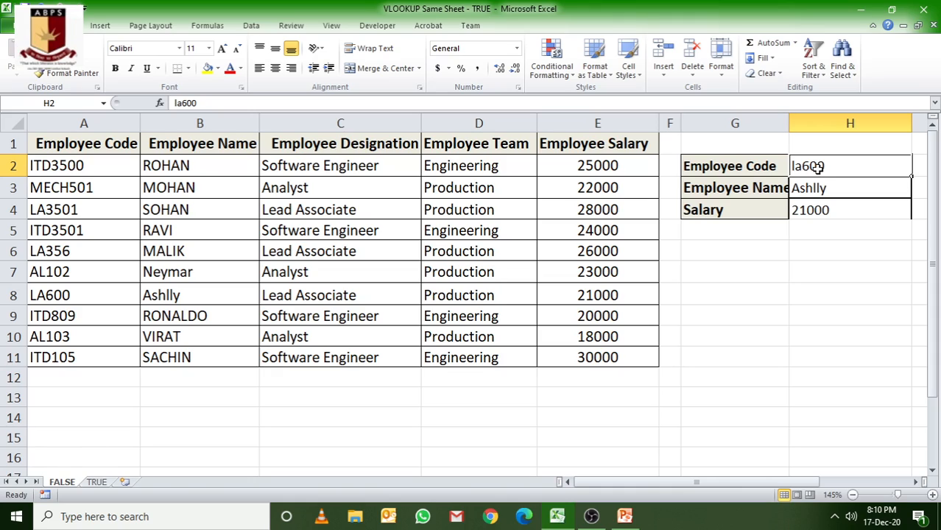
pyautogui.click(815, 188)
pyautogui.click(819, 210)
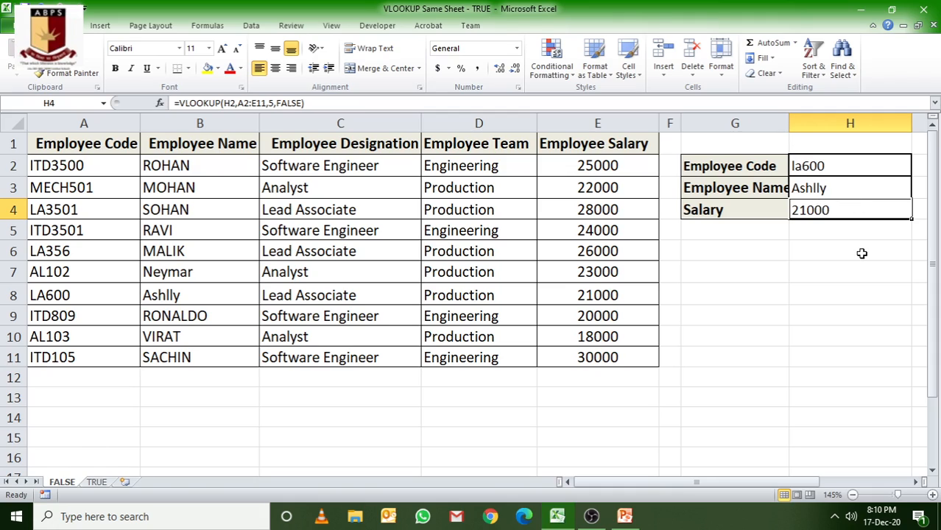
pyautogui.click(850, 230)
pyautogui.moveTo(853, 229); pyautogui.dragTo(853, 317)
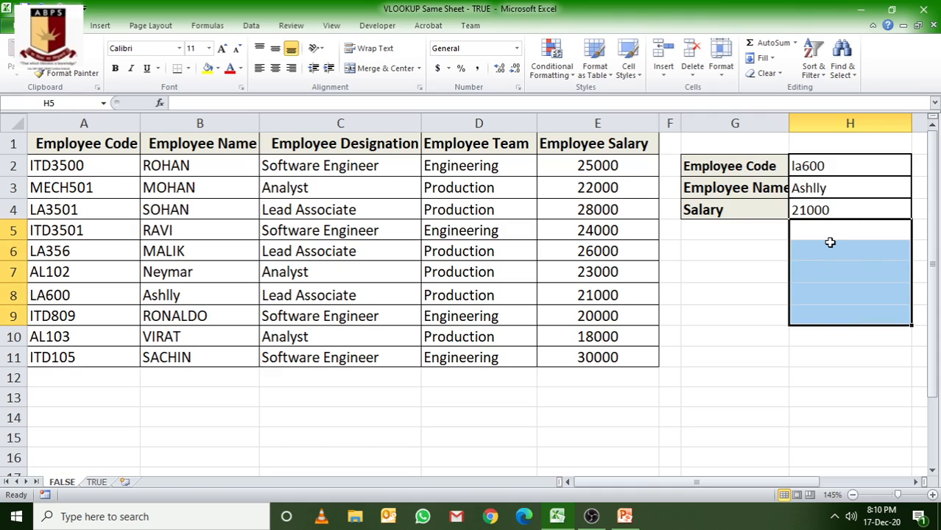
pyautogui.click(830, 234)
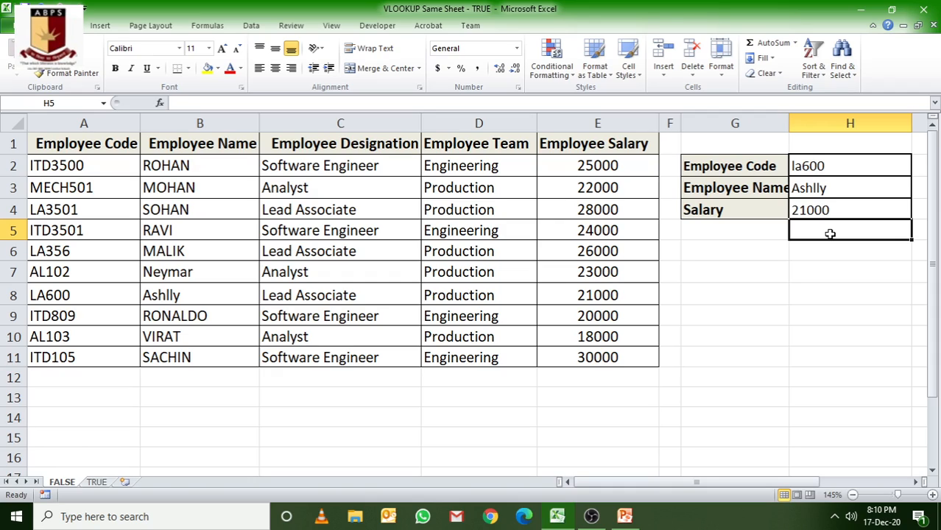
pyautogui.click(831, 187)
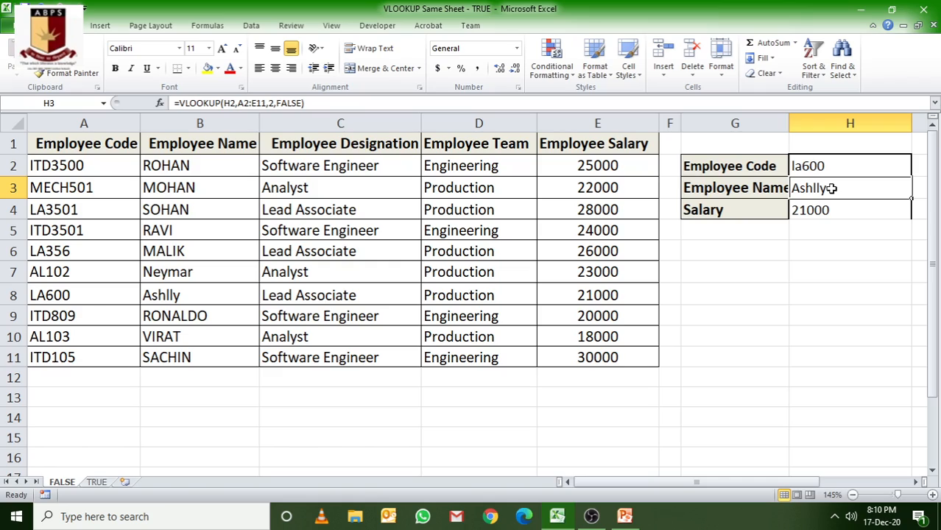
pyautogui.click(841, 209)
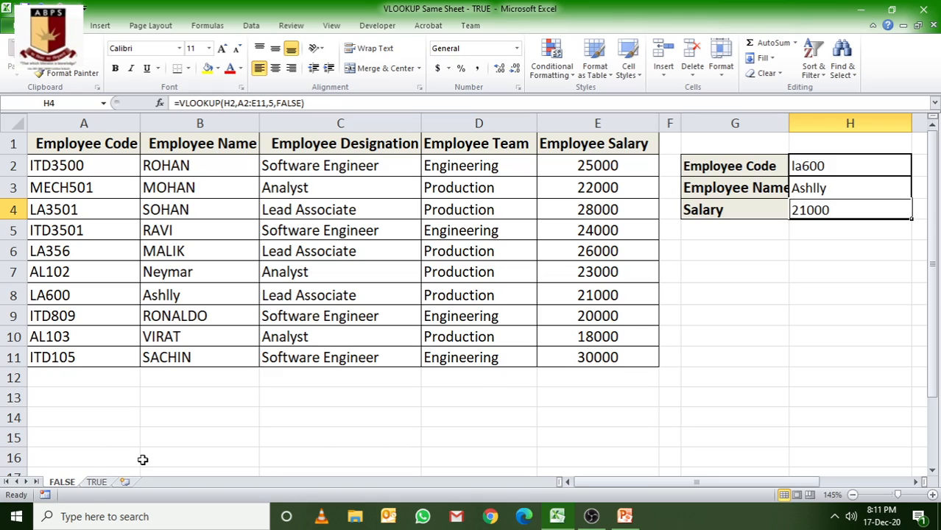
# Switch to the TRUE sheet and inspect the quantity in E1 and the discount formula in E2
pyautogui.click(93, 486)
pyautogui.click(363, 319)
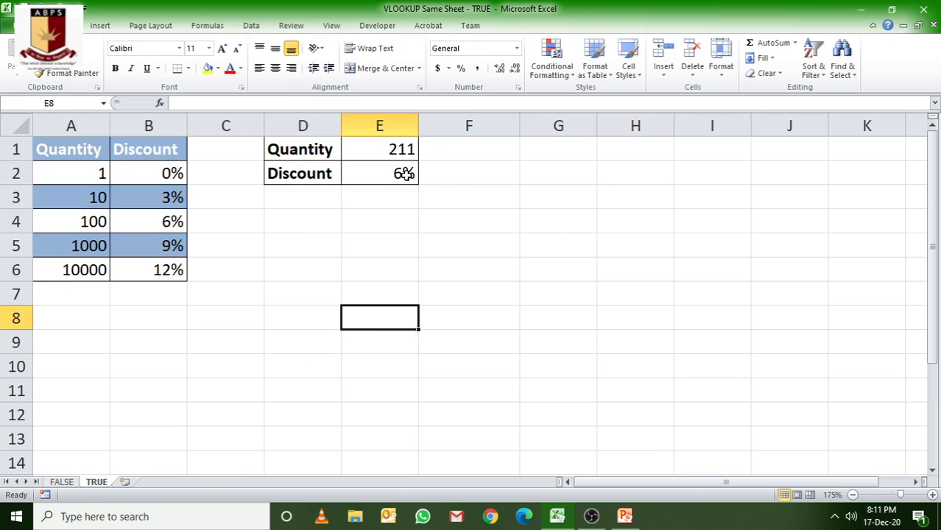
pyautogui.doubleClick(383, 149)
pyautogui.click(405, 333)
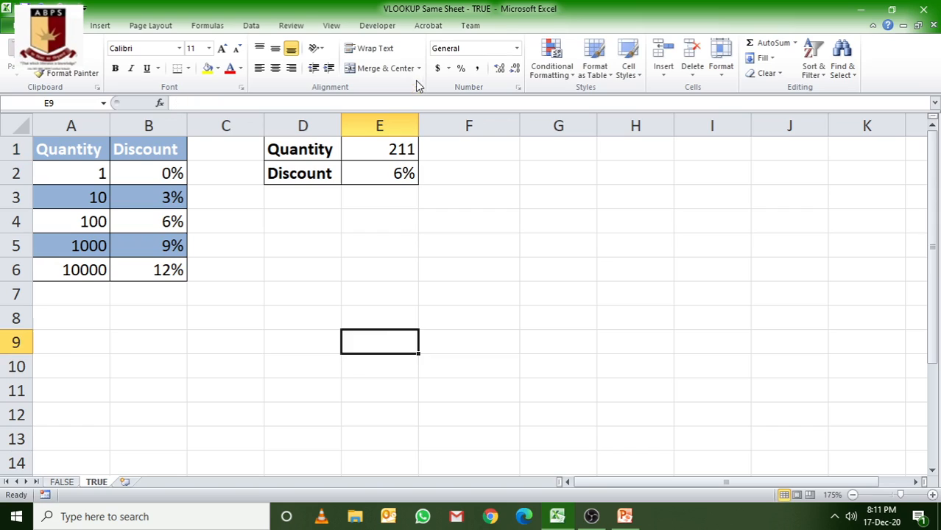
pyautogui.click(383, 144)
pyautogui.click(347, 170)
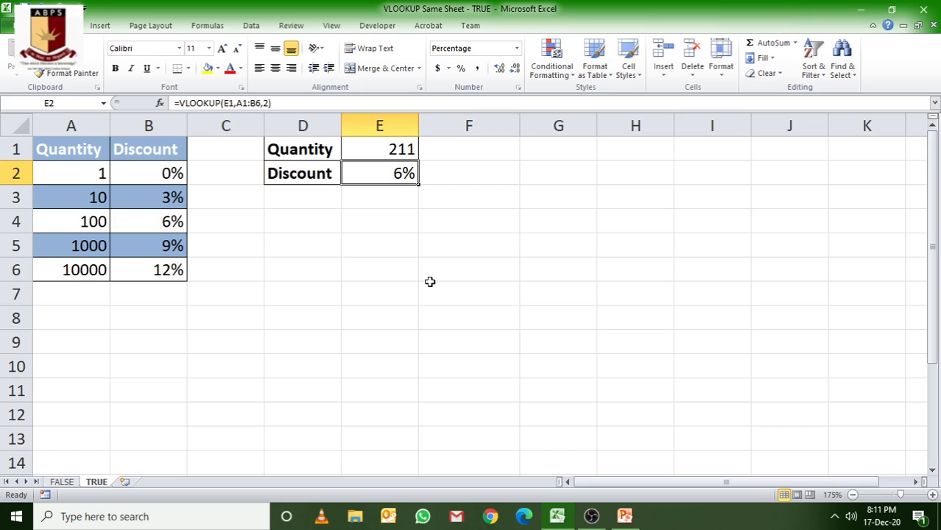
# Narrow the empty column C and clear the quantity in E1
pyautogui.keyDown('ctrl'); pyautogui.scroll(3, 429, 281); pyautogui.keyUp('ctrl')
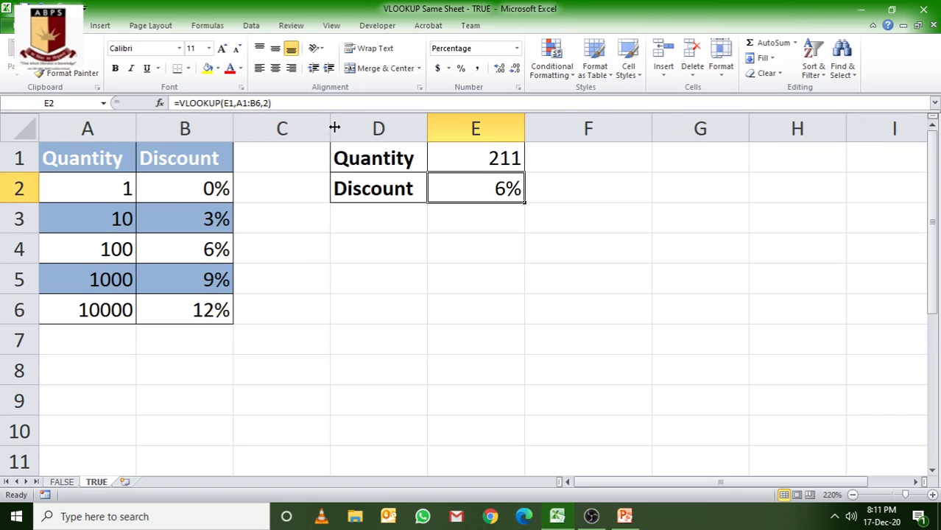
pyautogui.moveTo(331, 129); pyautogui.dragTo(253, 160)
pyautogui.click(370, 156)
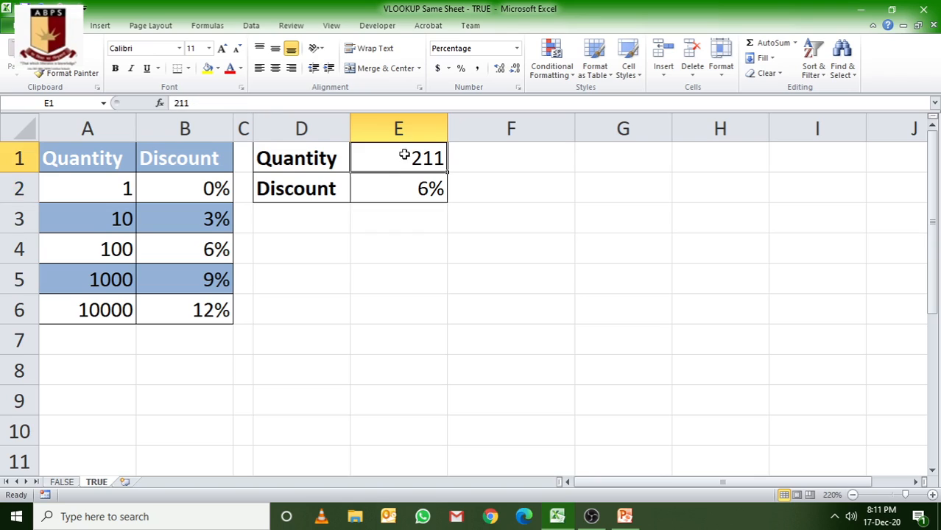
pyautogui.press('Delete')
pyautogui.press('Down')
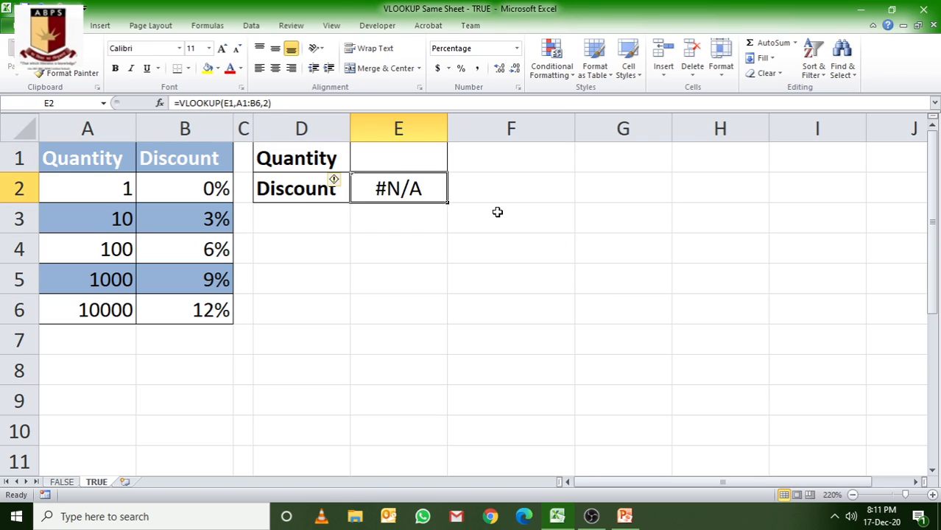
# Erase the existing VLOOKUP formula from the discount cell E2
pyautogui.doubleClick(399, 190)
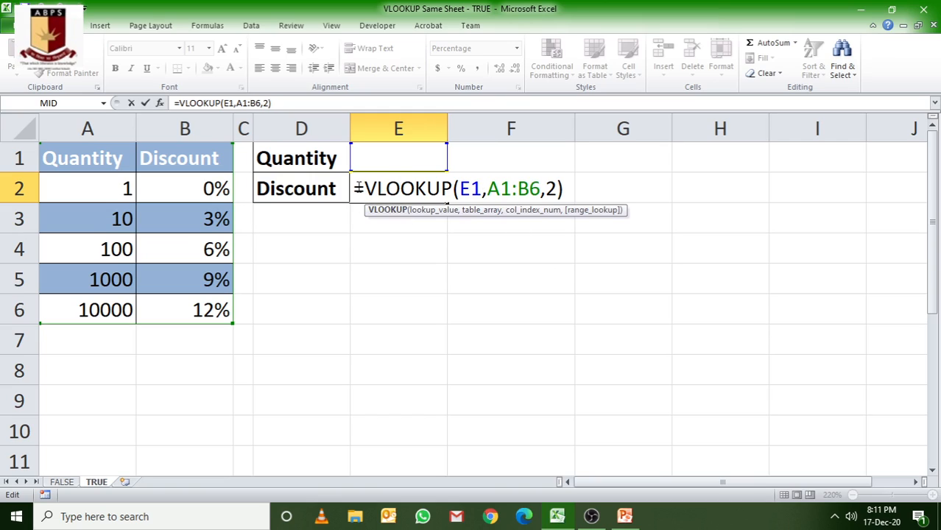
pyautogui.press('Home')
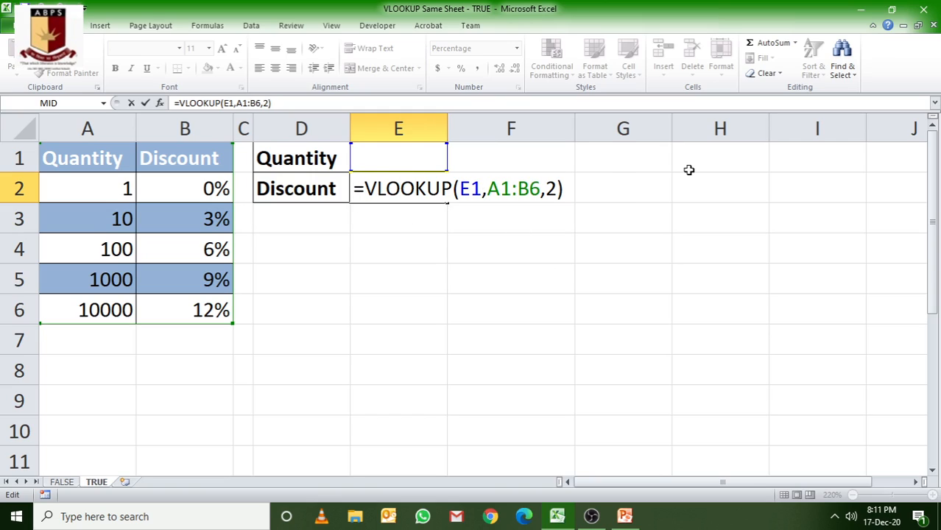
pyautogui.press('Delete')
pyautogui.press('Delete')
pyautogui.press('Delete')
pyautogui.press('Delete')
pyautogui.press('Delete')
pyautogui.press('Delete')
pyautogui.press('Delete')
pyautogui.press('Delete')
pyautogui.press('Delete')
pyautogui.press('Delete')
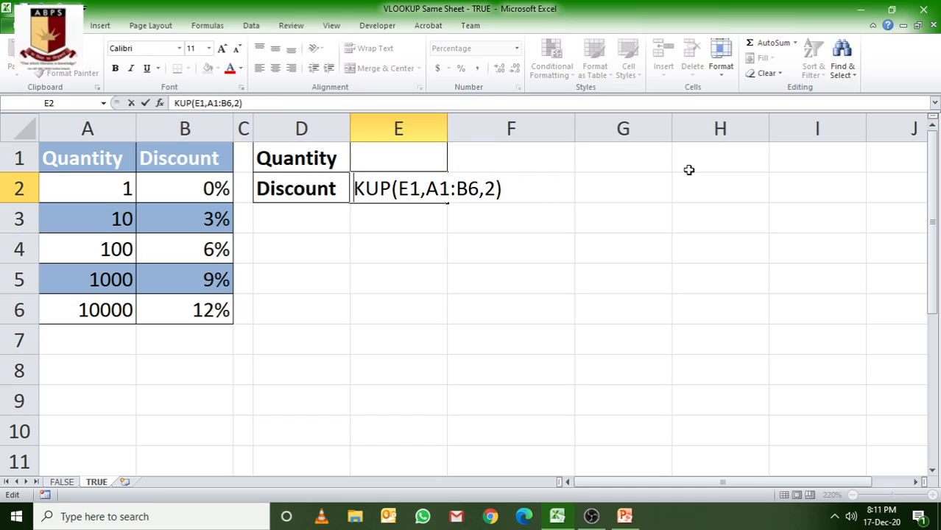
pyautogui.press('Delete')
pyautogui.press('Delete')
pyautogui.press('Delete')
pyautogui.press('Delete')
pyautogui.press('Delete')
pyautogui.press('Delete')
pyautogui.press('Delete')
pyautogui.press('Delete')
pyautogui.press('Delete')
pyautogui.press('Delete')
# Start a VLOOKUP formula in E2 with lookup value E1, table array A2:B6 and column index 2
pyautogui.write('=')
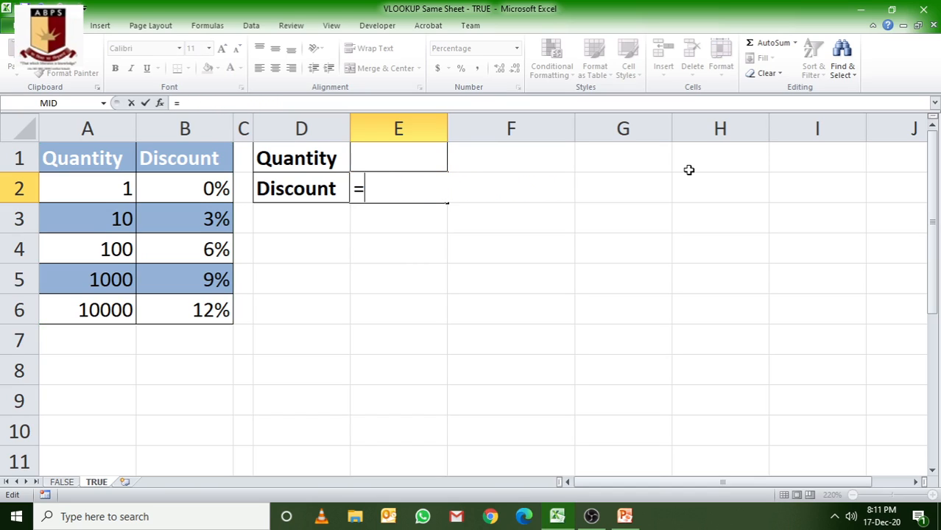
pyautogui.write('vlookup')
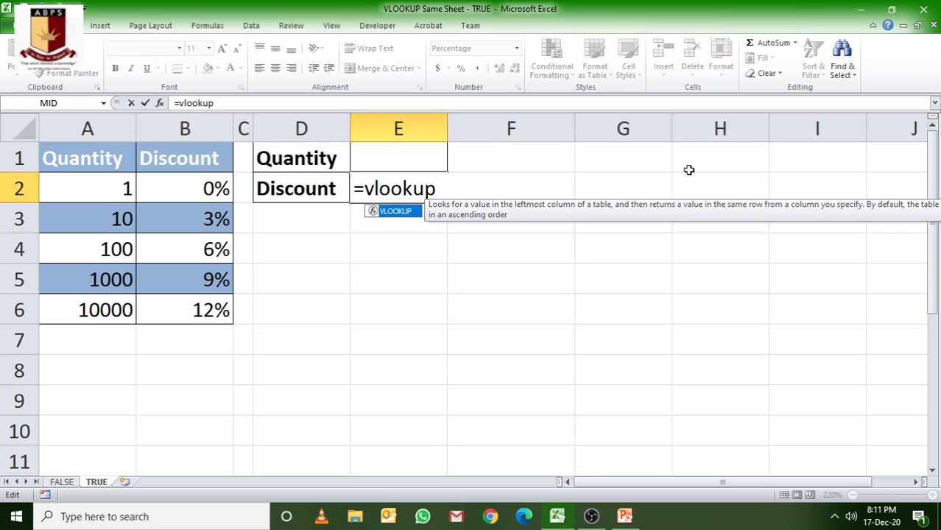
pyautogui.write('(')
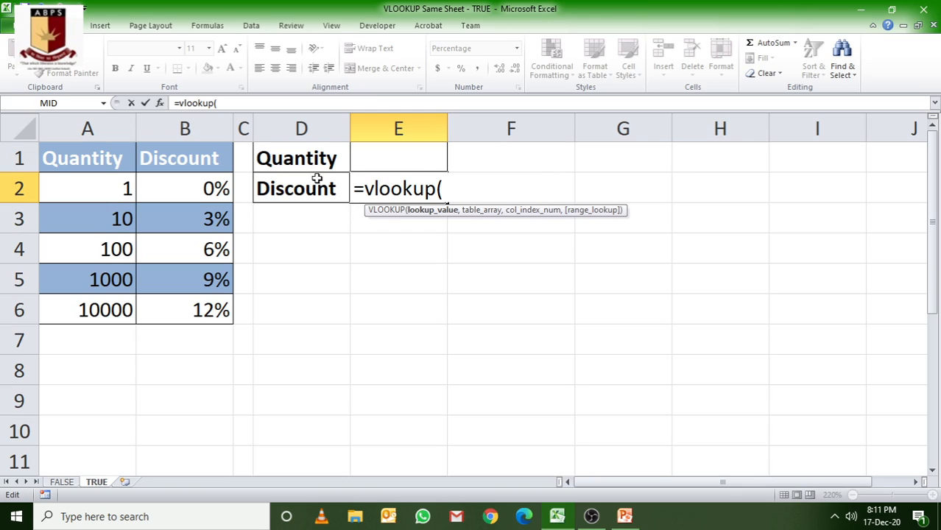
pyautogui.click(410, 159)
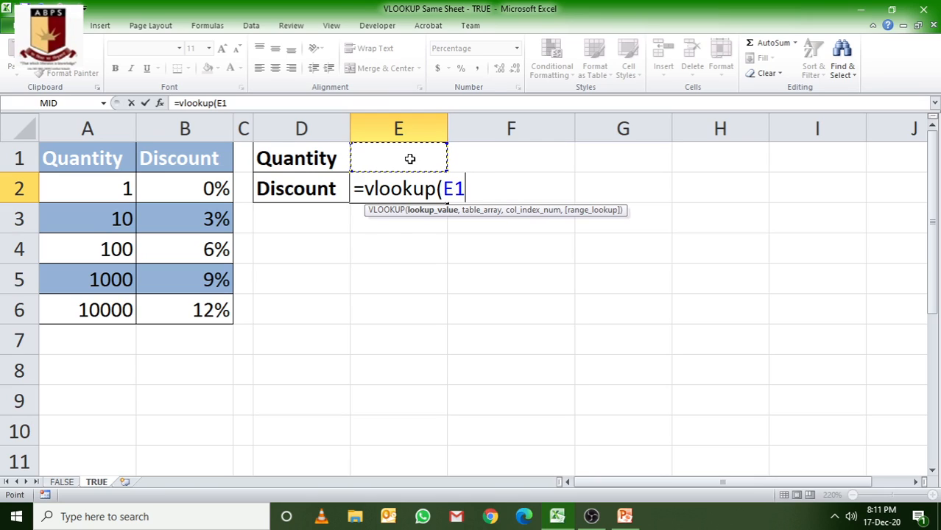
pyautogui.write(',')
pyautogui.moveTo(96, 190); pyautogui.dragTo(216, 328)
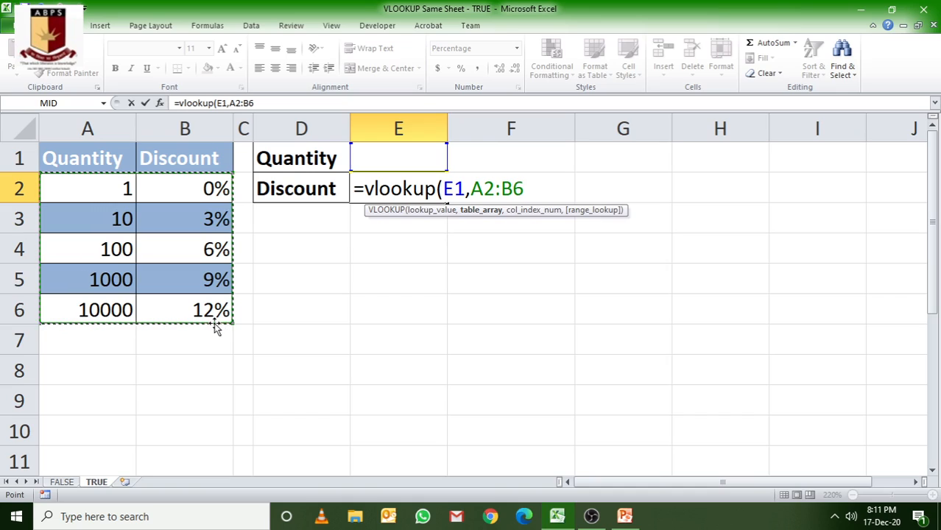
pyautogui.write(',')
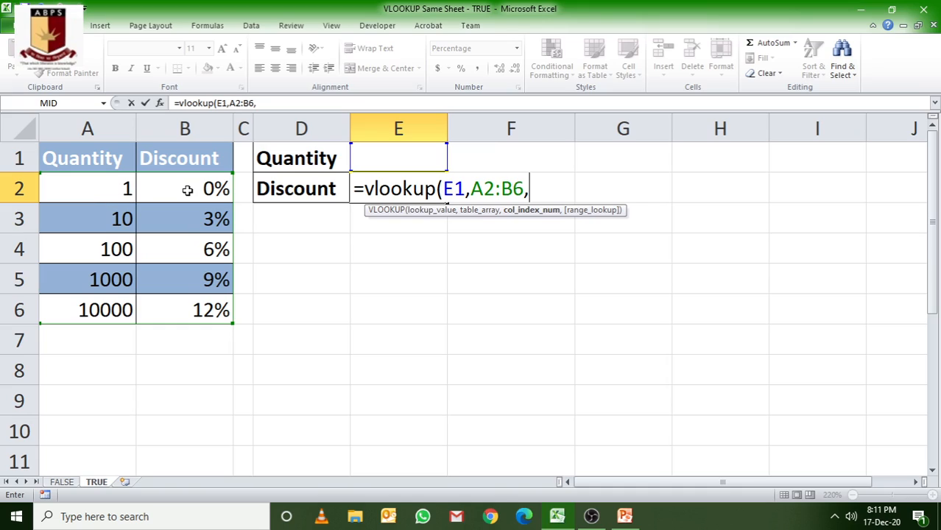
pyautogui.write('2')
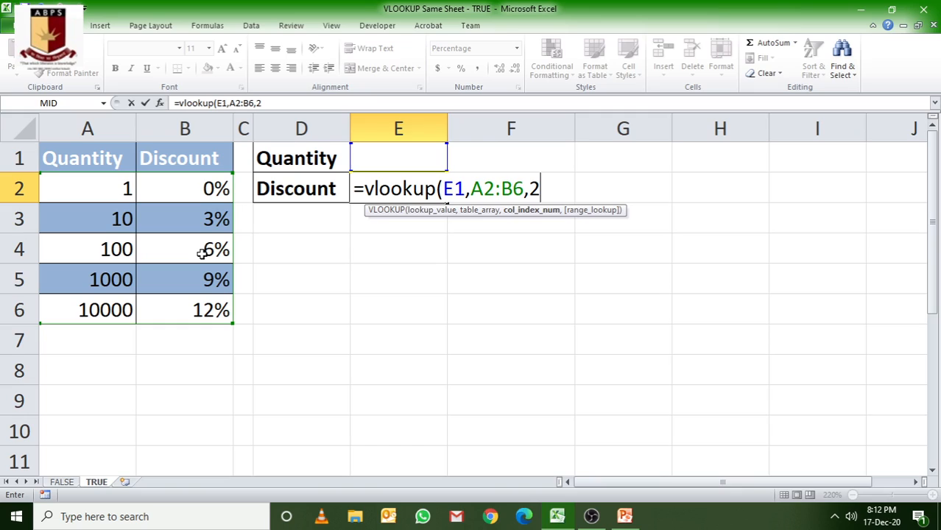
# Complete the VLOOKUP formula in E2 with TRUE as the range lookup for an approximate match
pyautogui.write(',true')
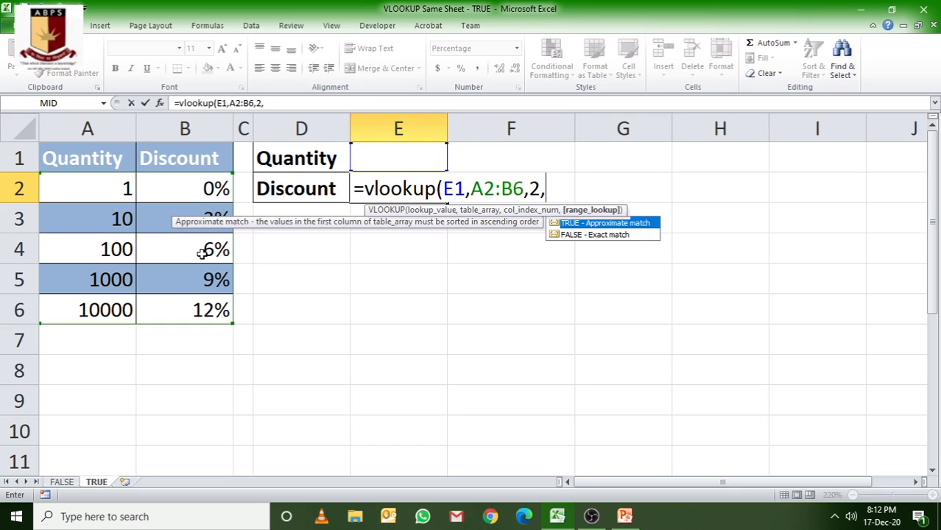
pyautogui.press('BackSpace')
pyautogui.press('BackSpace')
pyautogui.press('BackSpace')
pyautogui.press('BackSpace')
pyautogui.press('BackSpace')
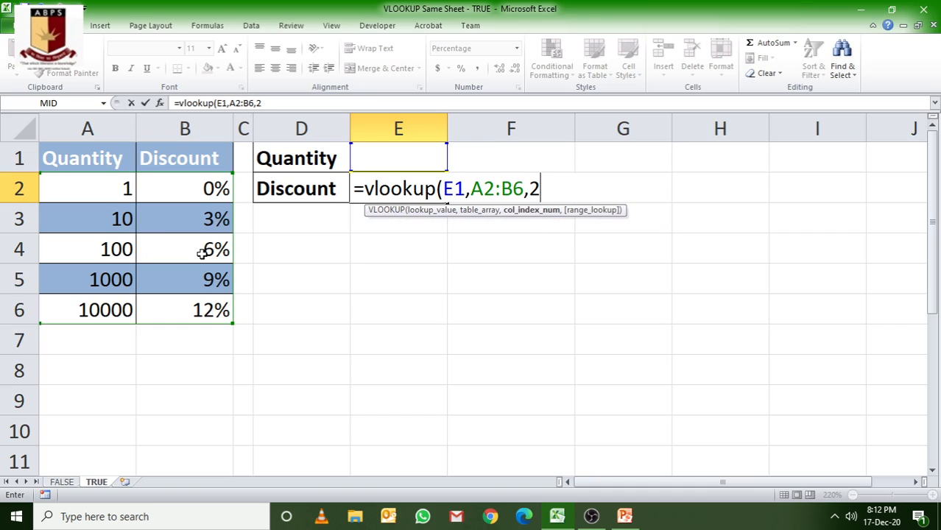
pyautogui.write(',true')
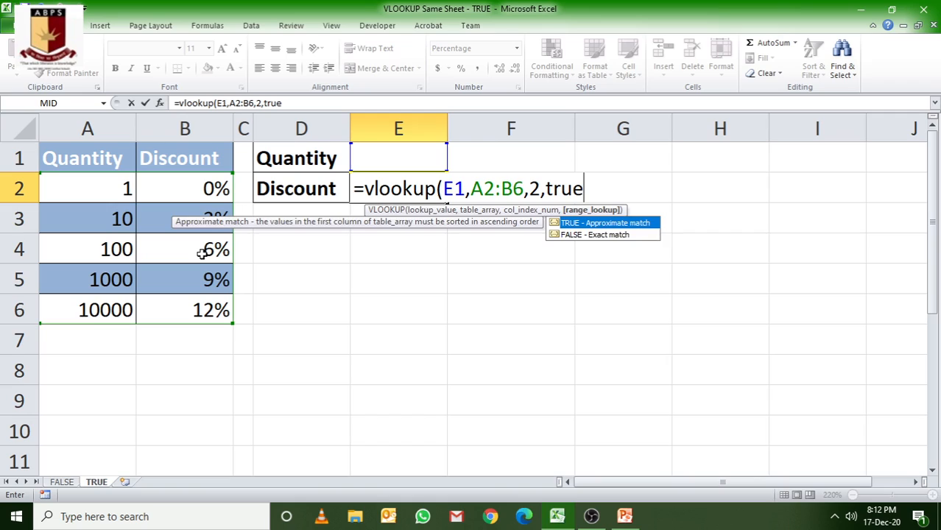
pyautogui.write(')')
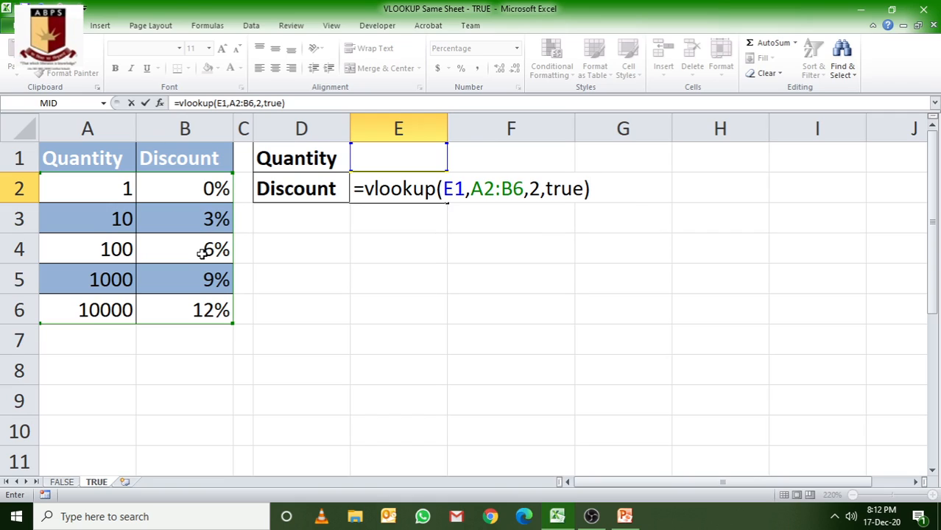
pyautogui.press('Return')
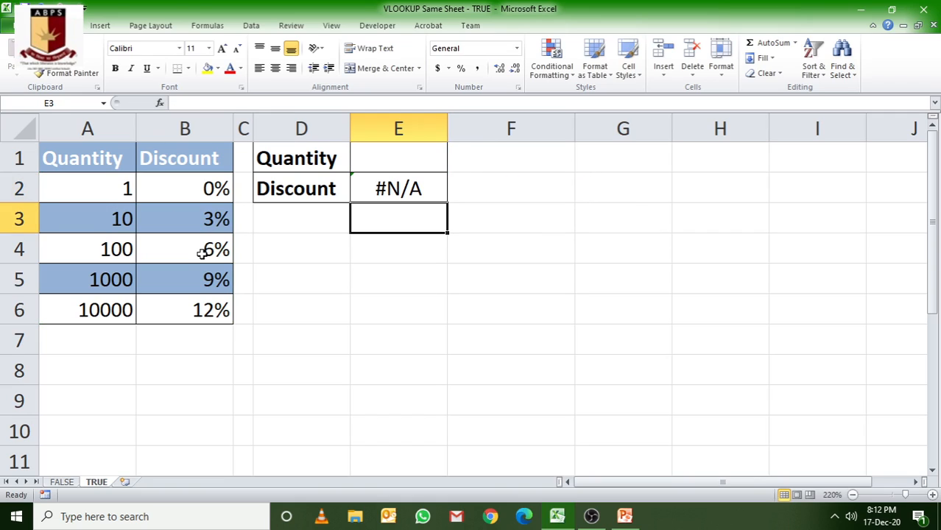
# Test the approximate-match discount lookup by entering the quantities 10 and 9 in E1, one after the other
pyautogui.click(376, 155)
pyautogui.write('10')
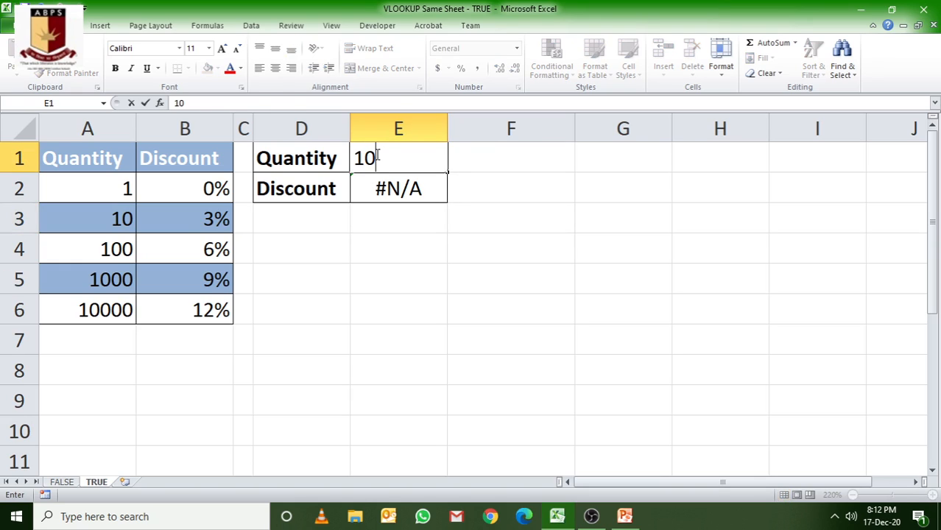
pyautogui.press('Return')
pyautogui.click(414, 152)
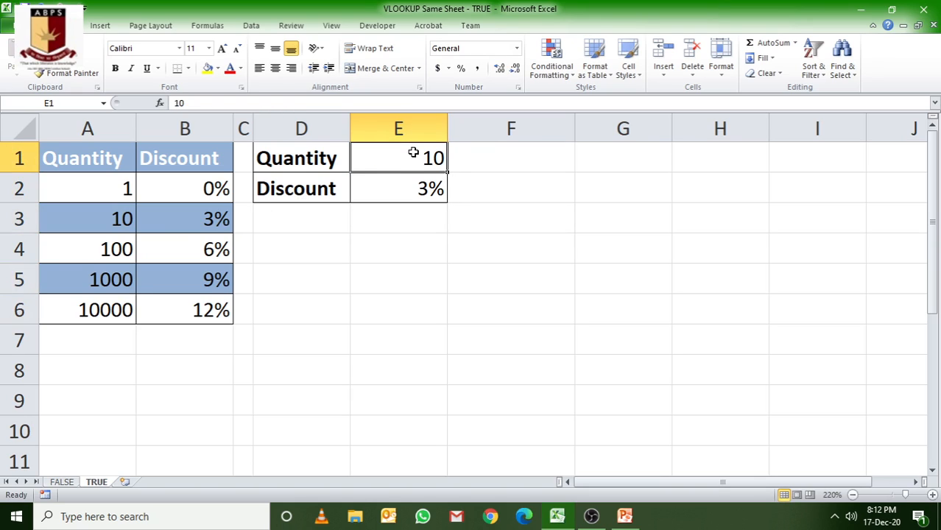
pyautogui.write('9')
pyautogui.press('Return')
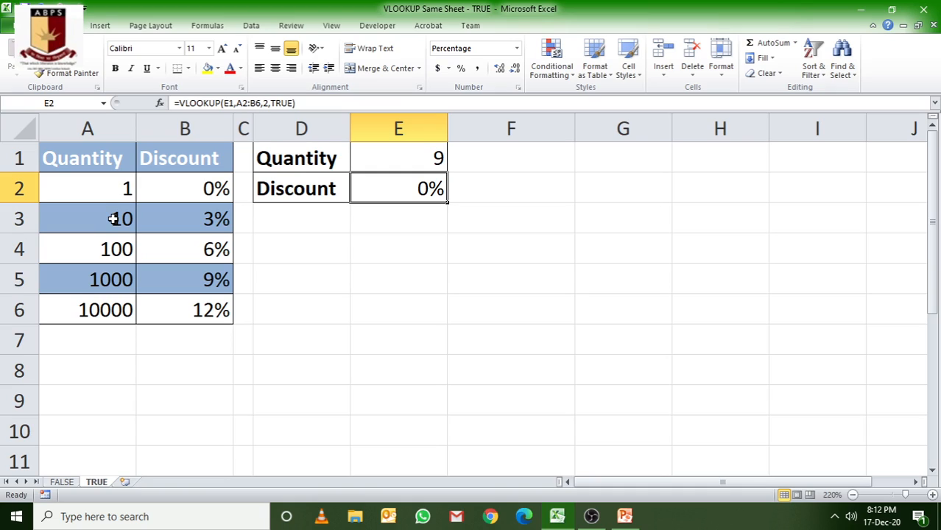
# Test the approximate-match discount lookup by entering the quantities 99 and 100 in E1, comparing with table cells B3 and A4
pyautogui.click(424, 164)
pyautogui.write('99')
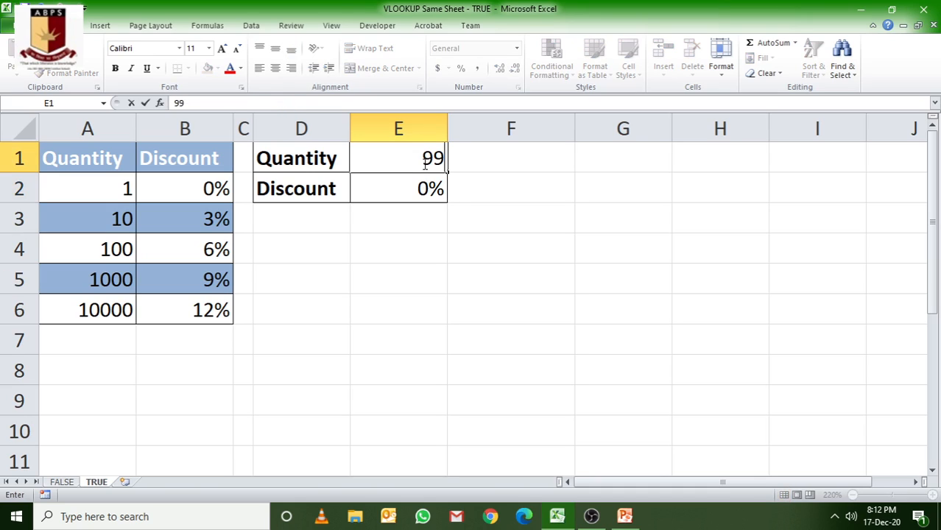
pyautogui.press('Return')
pyautogui.click(195, 214)
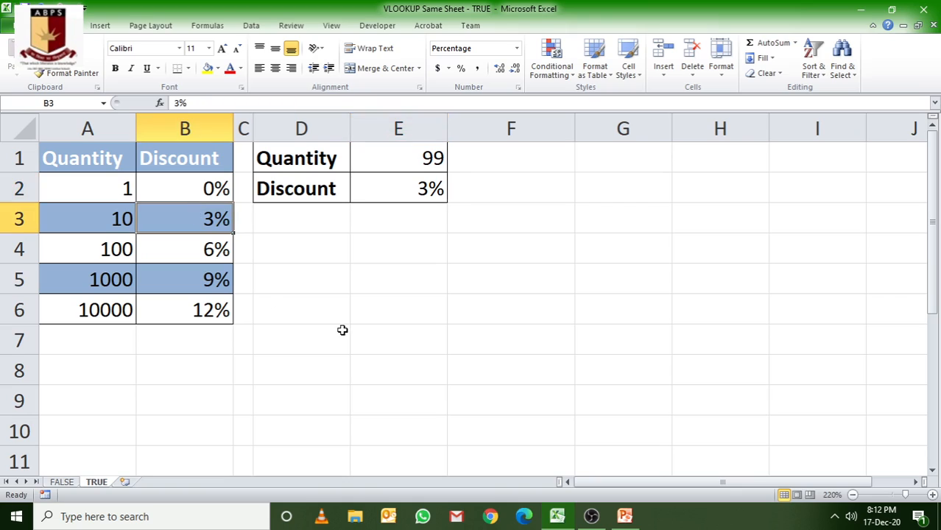
pyautogui.click(107, 252)
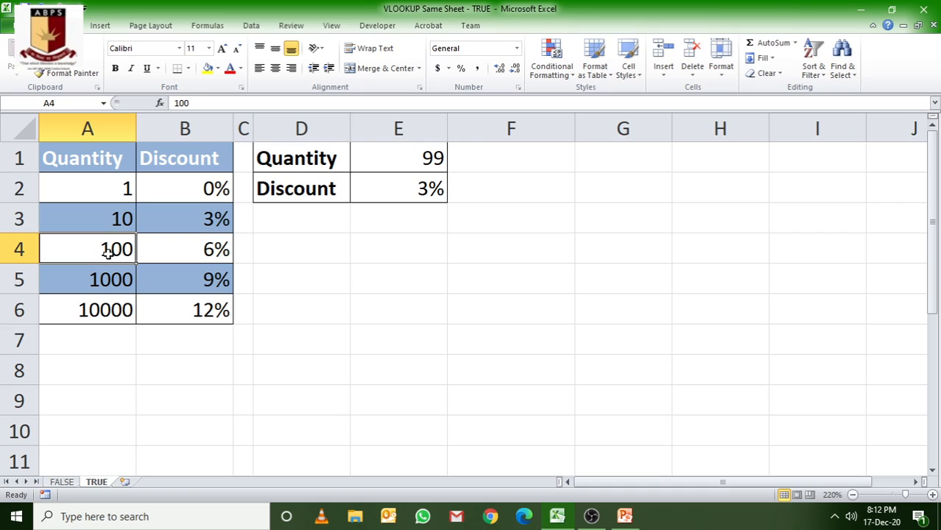
pyautogui.click(425, 166)
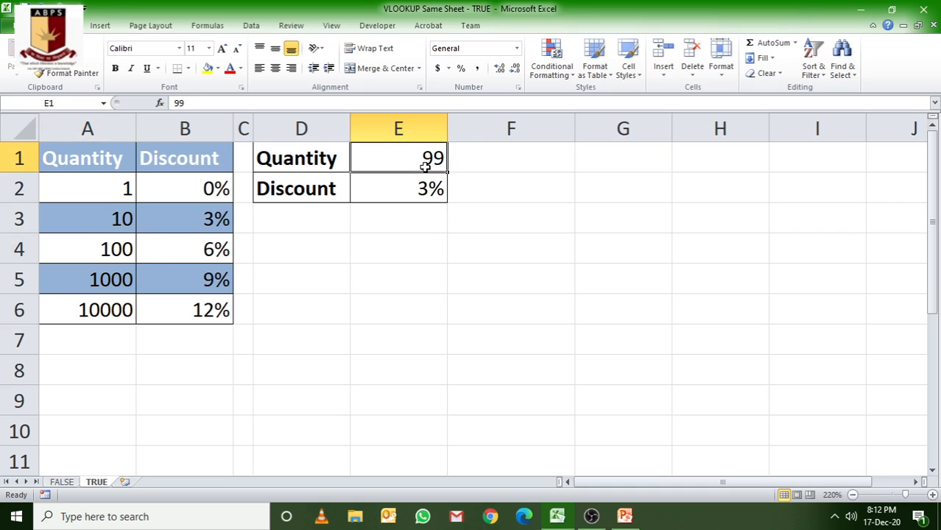
pyautogui.write('100')
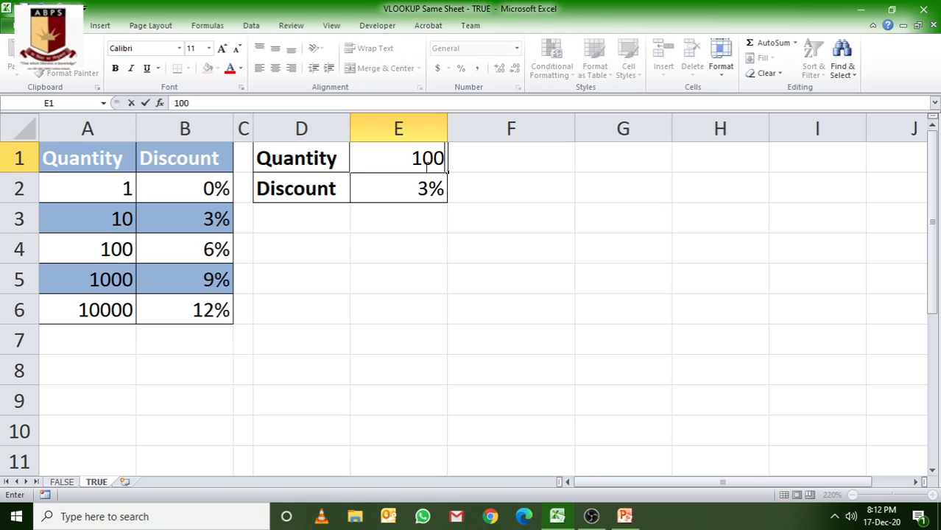
pyautogui.press('Return')
# Test the lookup just below the next tier by entering 99.99 in E1, and set the quantity back to 100
pyautogui.click(425, 160)
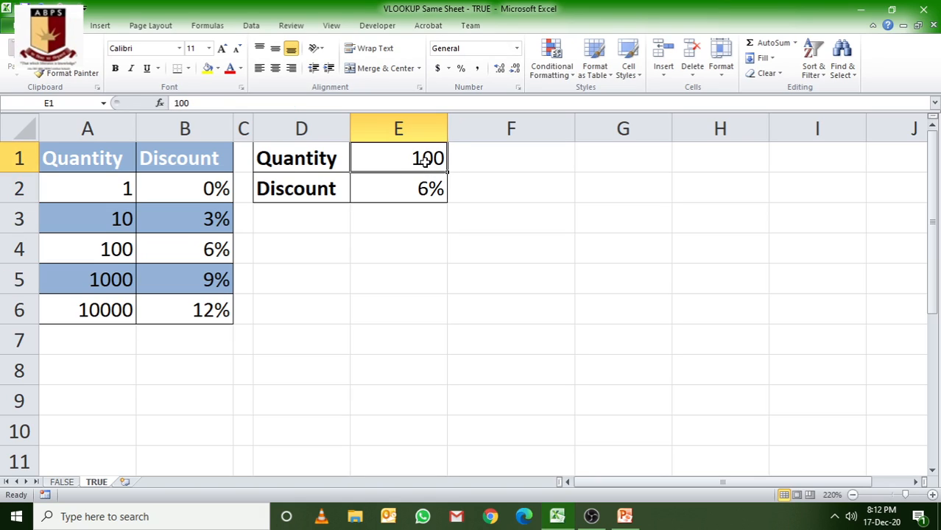
pyautogui.write('99.99')
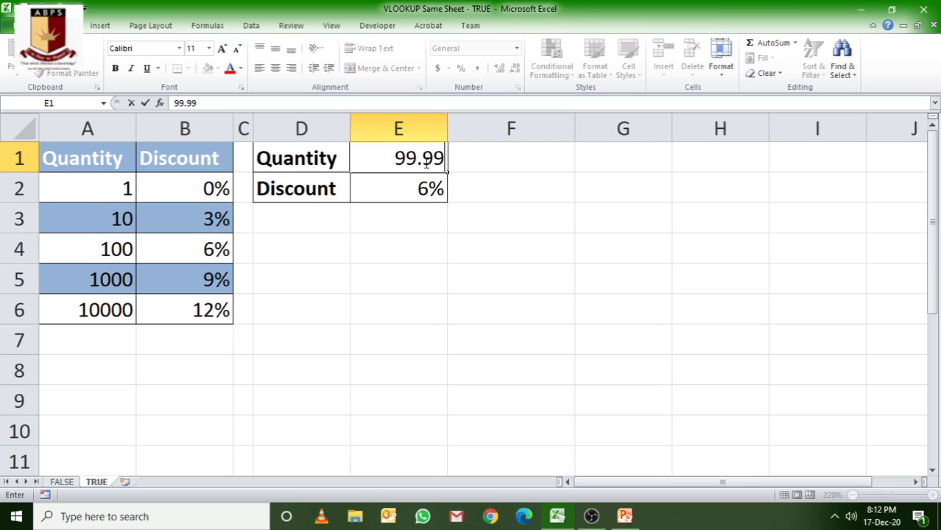
pyautogui.press('Return')
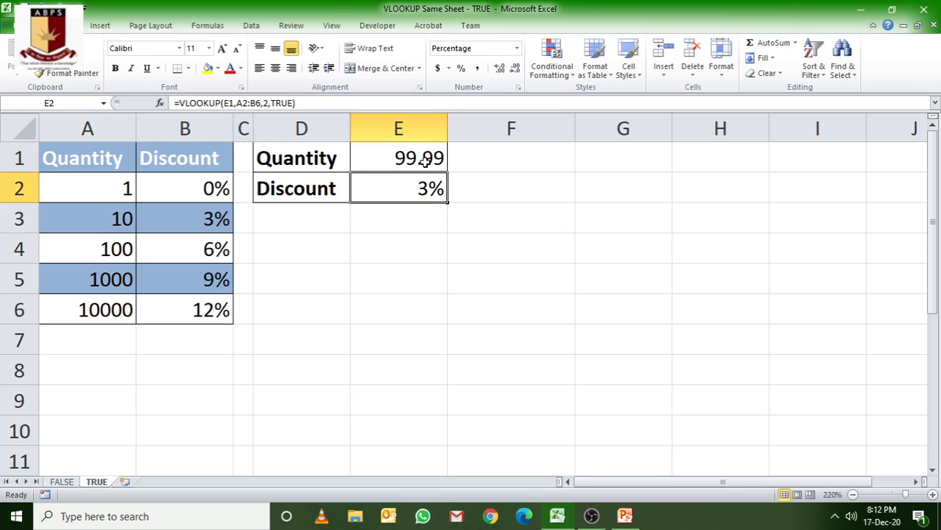
pyautogui.click(198, 226)
pyautogui.click(439, 158)
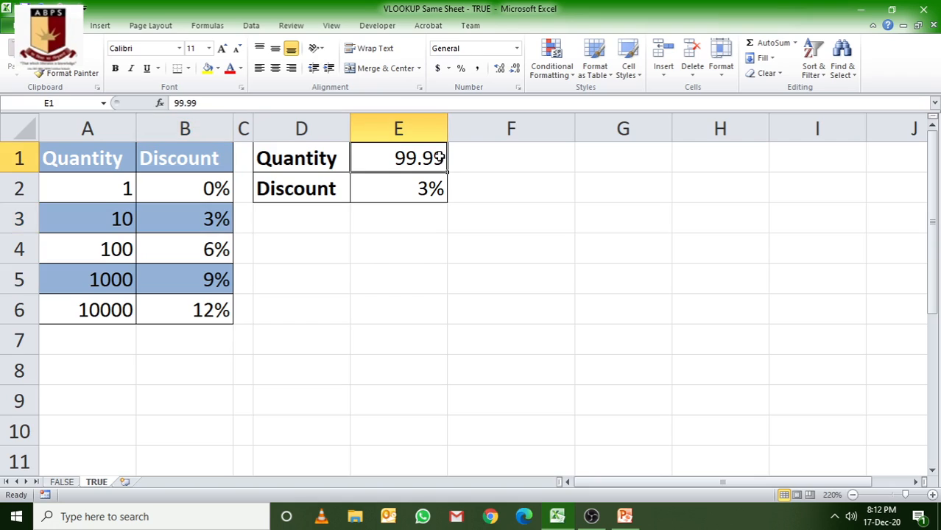
pyautogui.write('100')
pyautogui.press('Return')
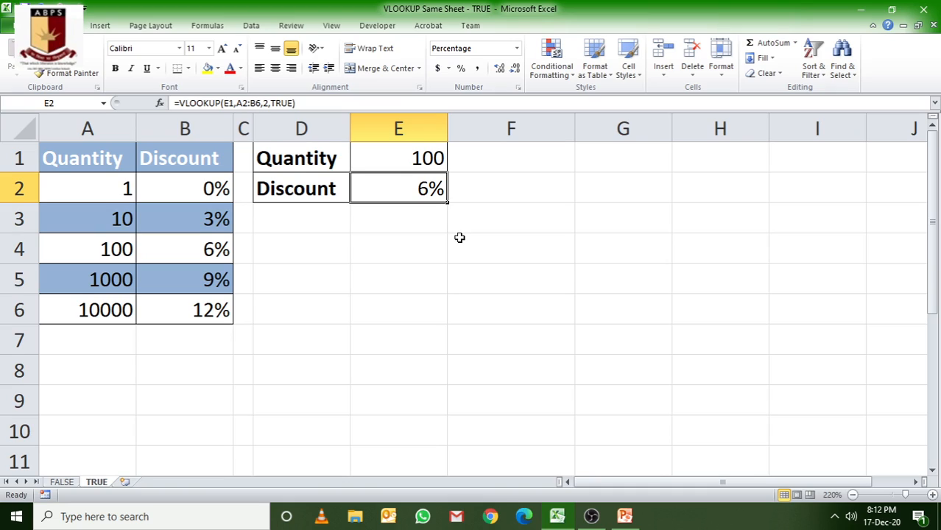
# Review each argument of the VLOOKUP formula in E2 and remove its TRUE range lookup, leaving =VLOOKUP(E1,A2:B6,2)
pyautogui.doubleClick(382, 188)
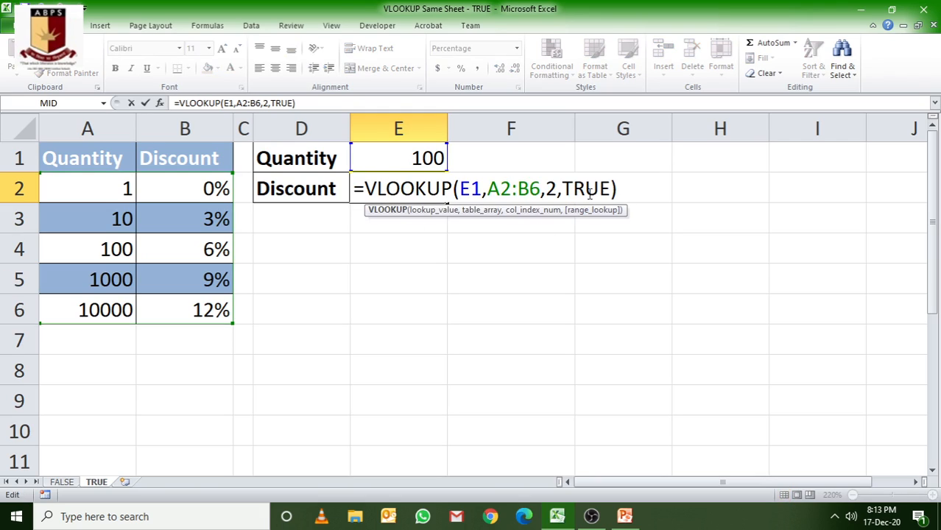
pyautogui.click(471, 189)
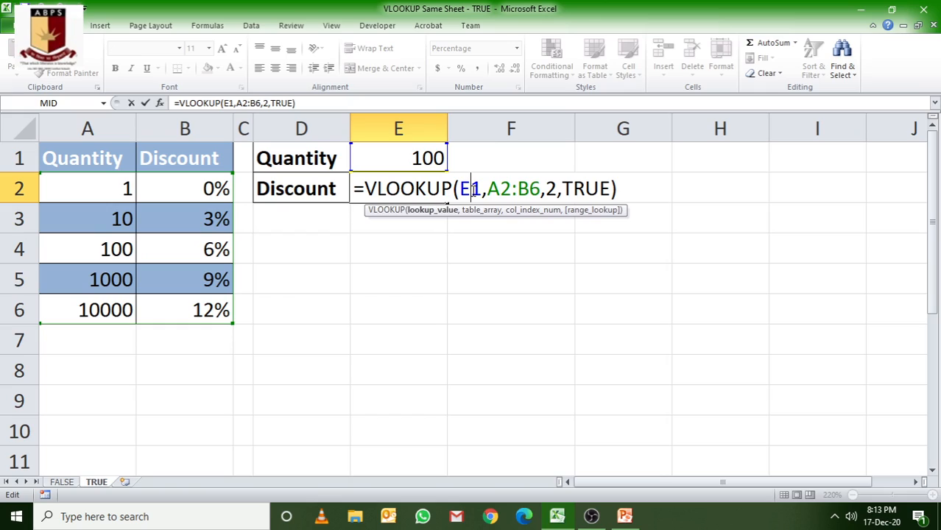
pyautogui.click(516, 189)
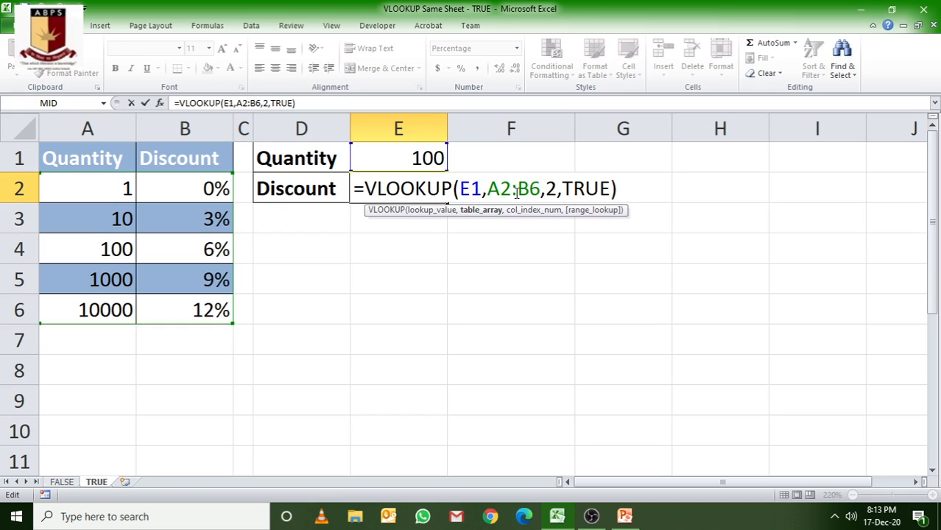
pyautogui.click(554, 189)
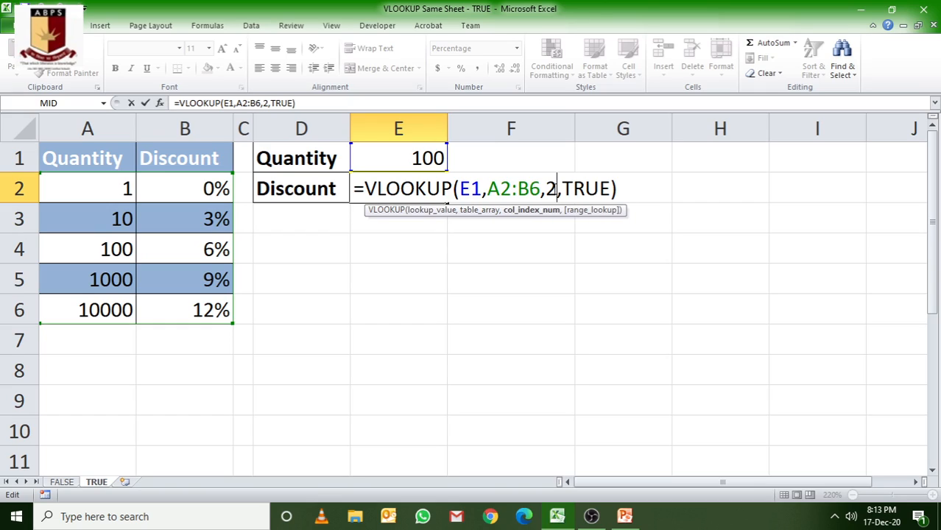
pyautogui.click(581, 189)
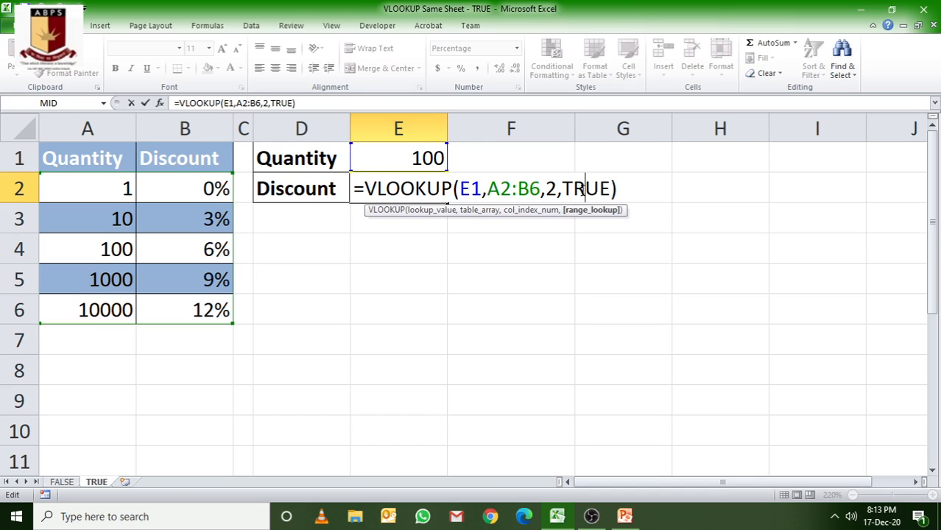
pyautogui.press('Delete')
pyautogui.press('BackSpace')
pyautogui.press('Delete')
pyautogui.press('BackSpace')
pyautogui.press('BackSpace')
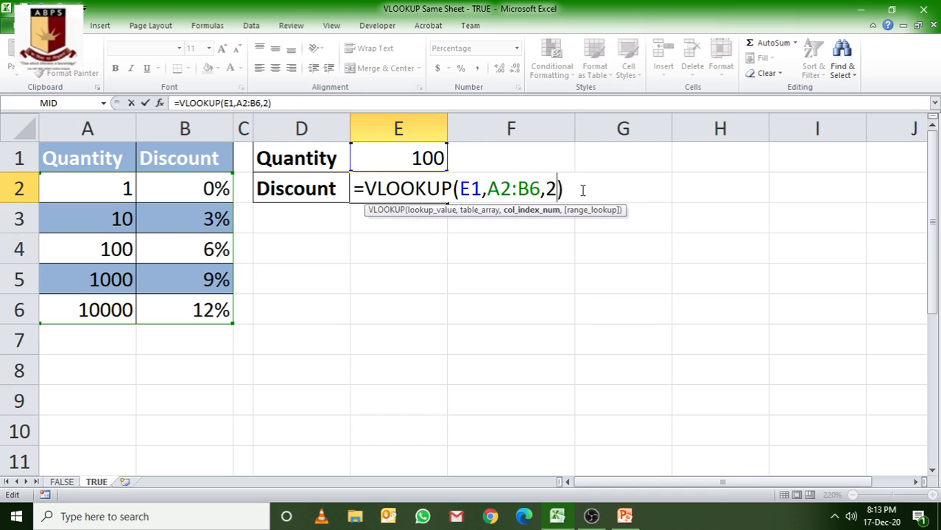
pyautogui.press('Return')
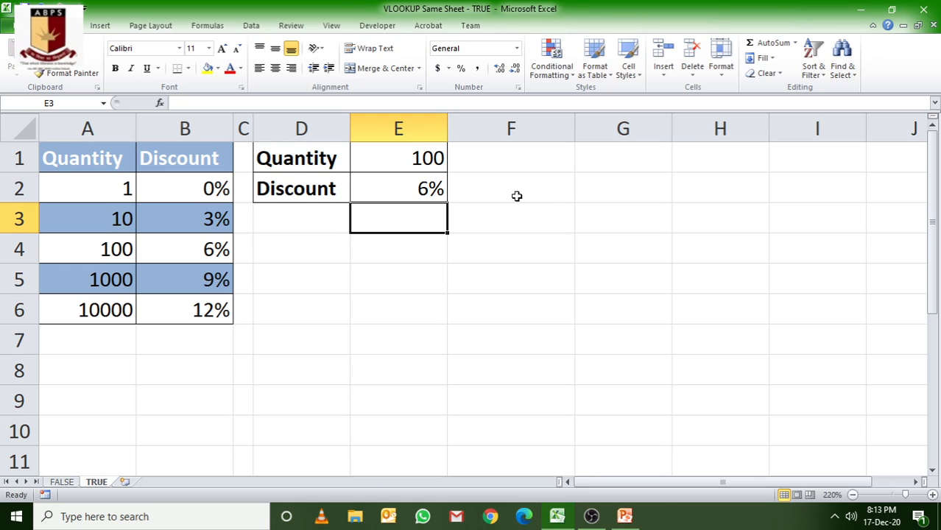
# Test the formula without a range lookup using quantity 99 in E1, and inspect the column index argument in E2
pyautogui.click(418, 162)
pyautogui.write('99')
pyautogui.press('Return')
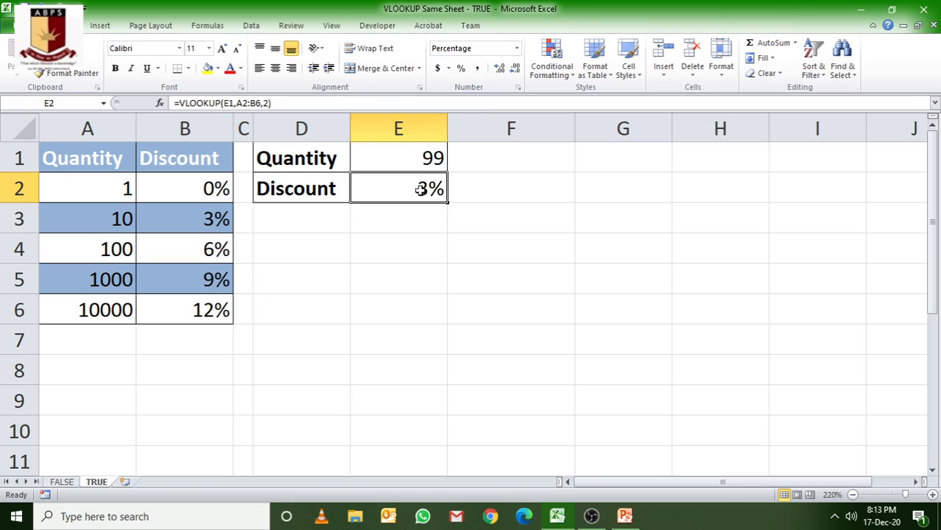
pyautogui.doubleClick(425, 189)
pyautogui.click(562, 190)
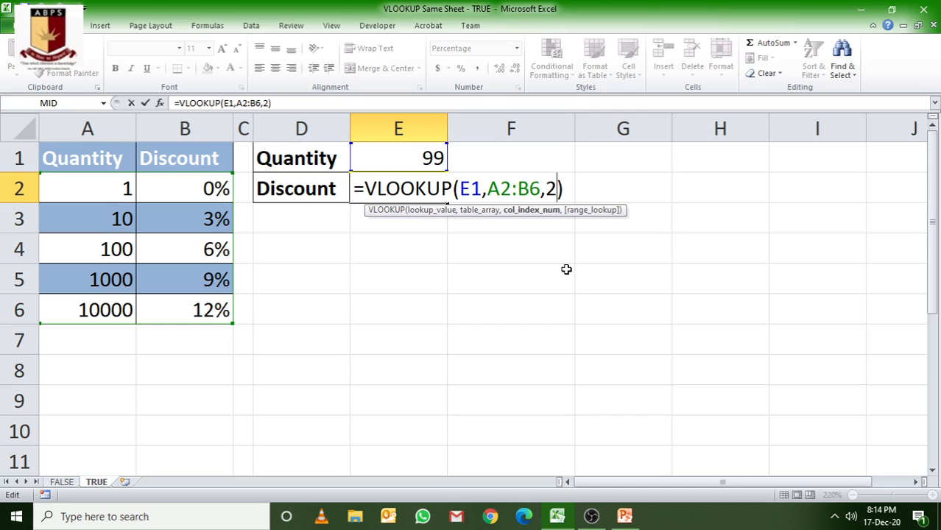
pyautogui.press('Return')
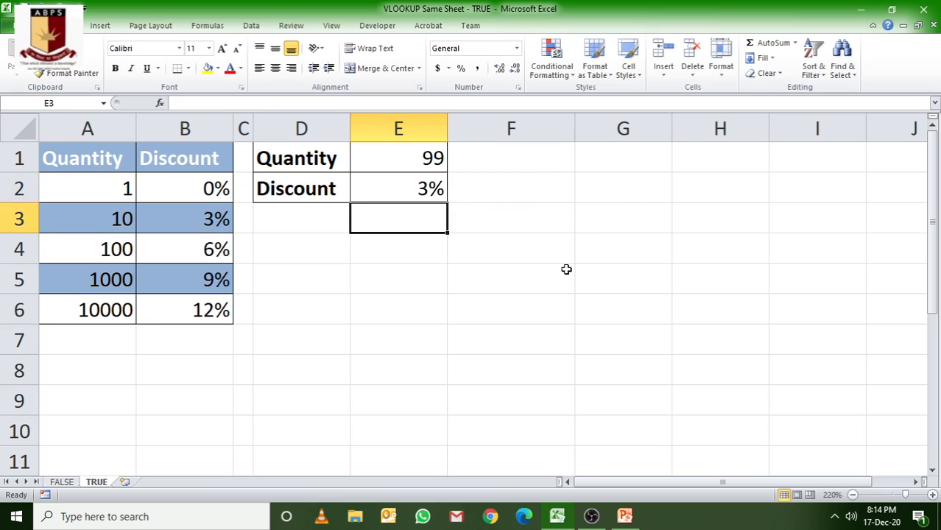
# On the FALSE sheet, copy the Employee Designation heading from C1 to G5 and fit column G to its contents
pyautogui.click(62, 481)
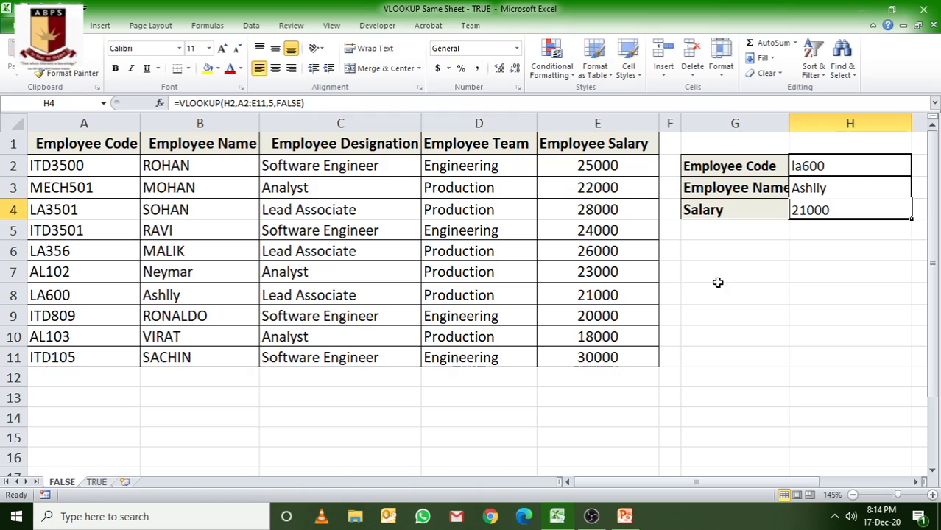
pyautogui.click(732, 228)
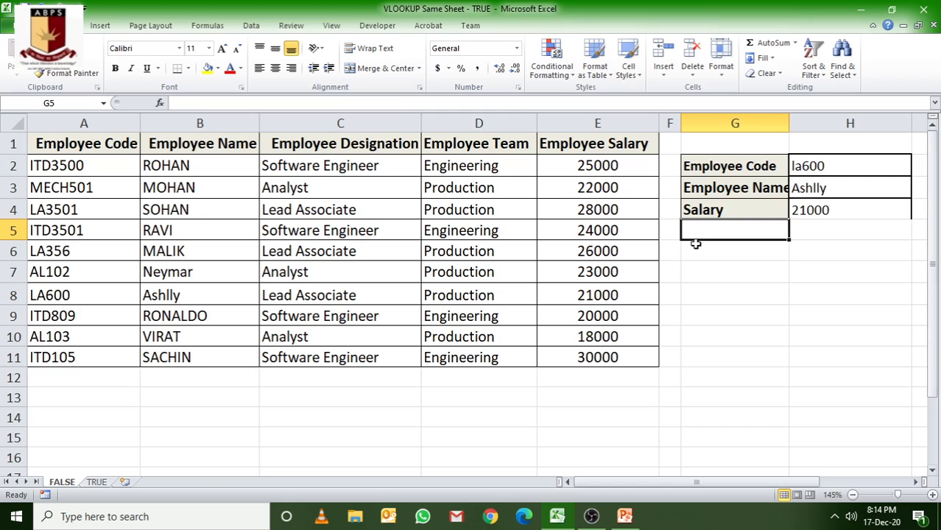
pyautogui.click(274, 144)
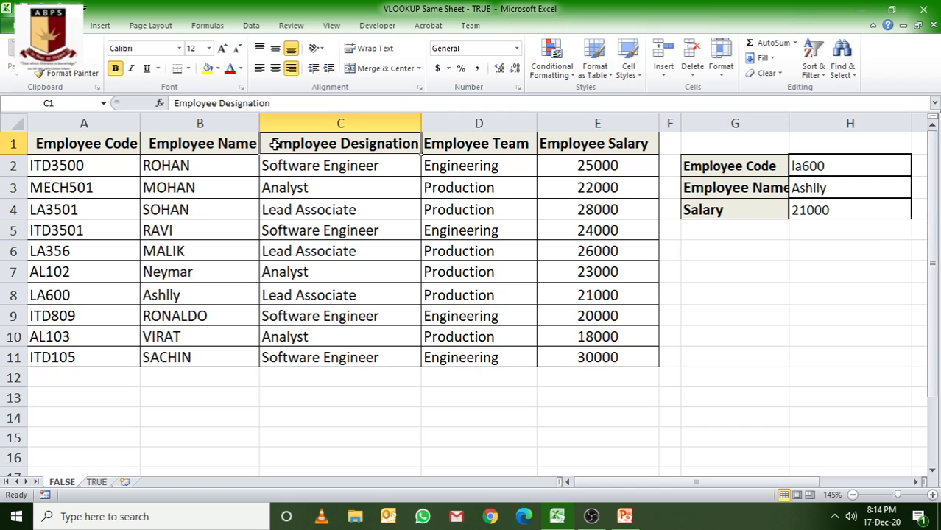
pyautogui.hotkey('ctrl', 'c')
pyautogui.click(710, 232)
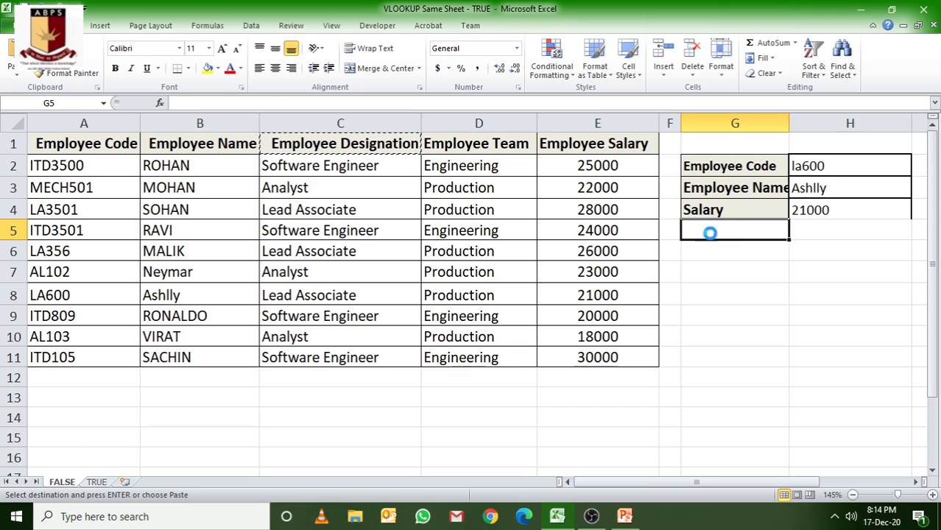
pyautogui.hotkey('ctrl', 'v')
pyautogui.doubleClick(788, 123)
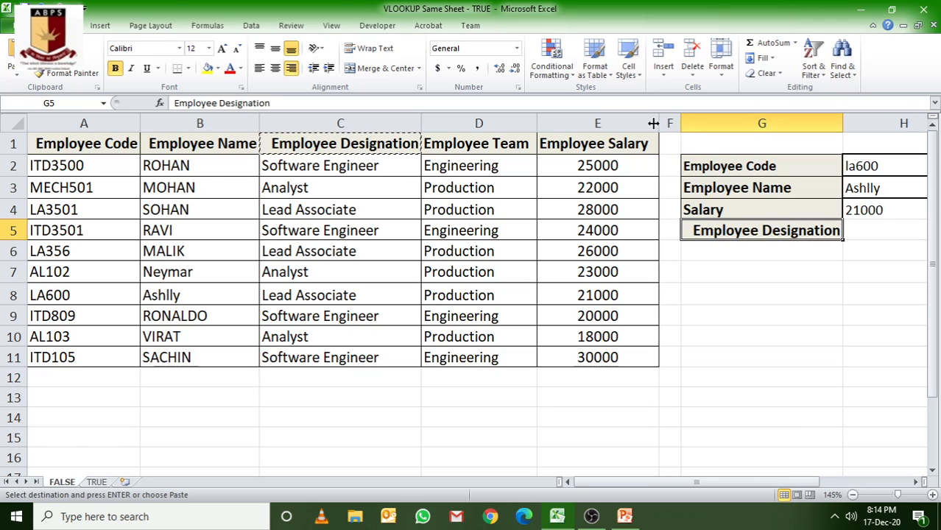
pyautogui.moveTo(780, 482); pyautogui.dragTo(843, 486)
pyautogui.click(637, 245)
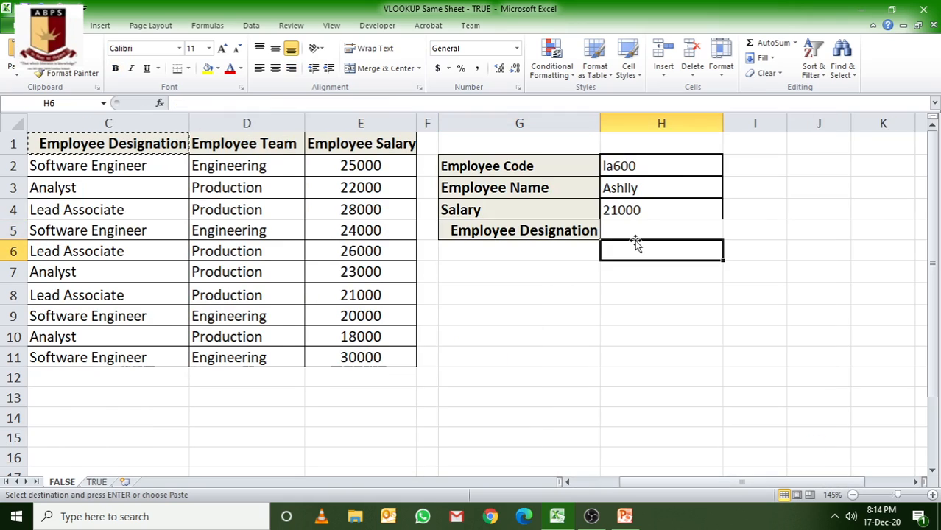
pyautogui.click(635, 231)
pyautogui.write('=')
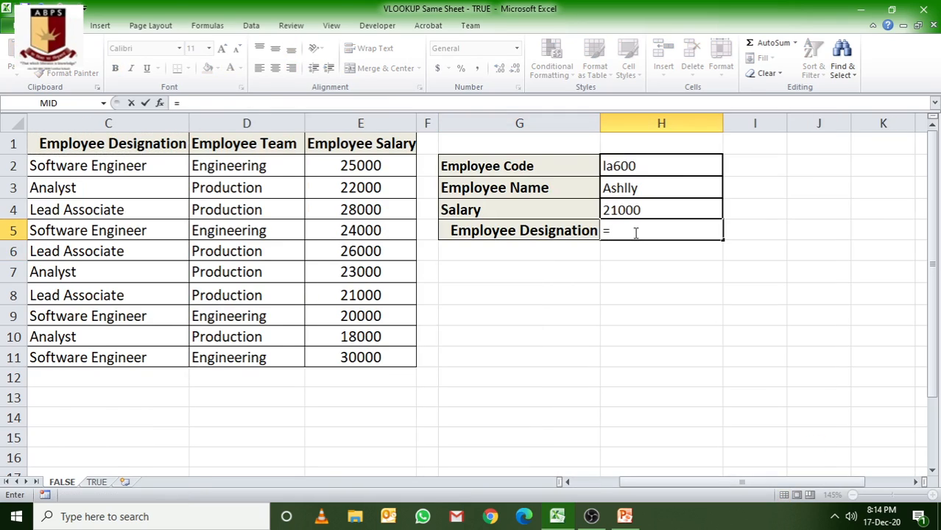
pyautogui.write('v')
pyautogui.press('BackSpace')
pyautogui.press('BackSpace')
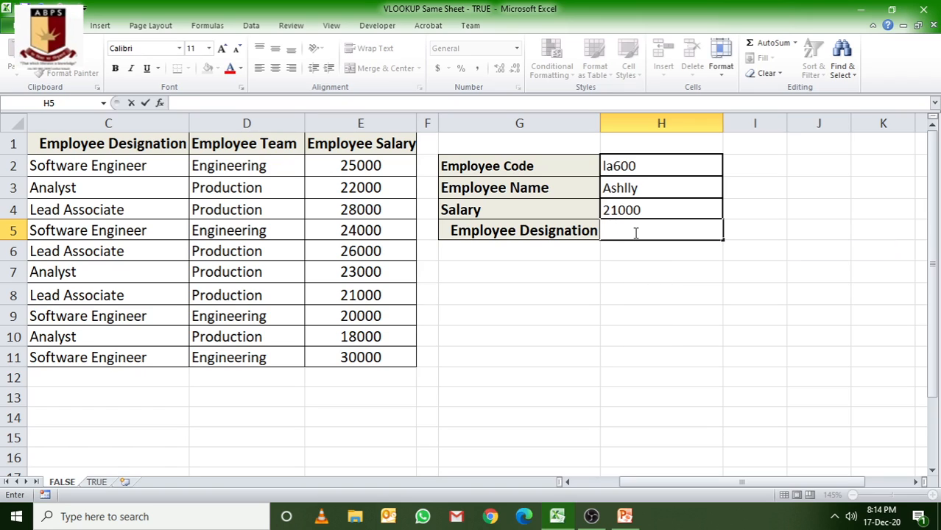
pyautogui.click(693, 352)
# Narrow columns G, B and D, making column B about 11.57 wide, and select the empty designation cell H5
pyautogui.keyDown('ctrl'); pyautogui.scroll(2, 685, 347); pyautogui.keyUp('ctrl')
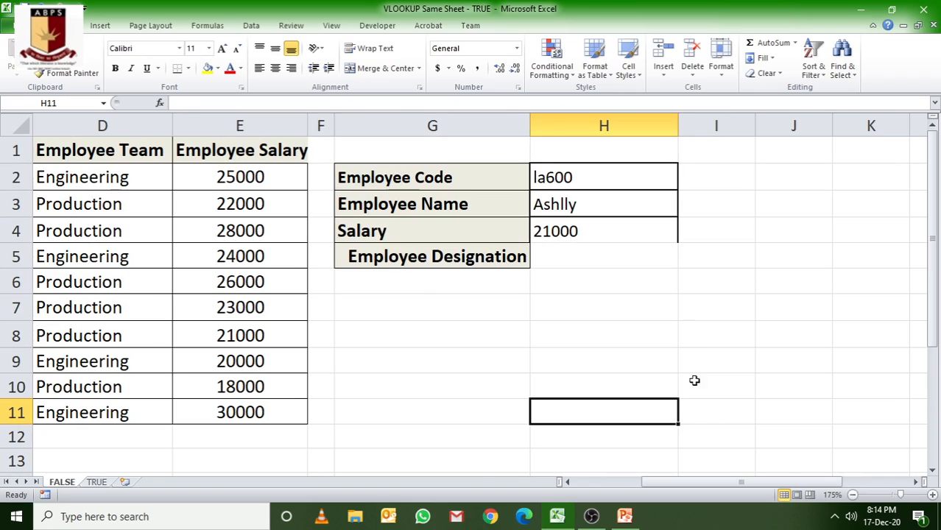
pyautogui.moveTo(659, 482); pyautogui.dragTo(657, 488)
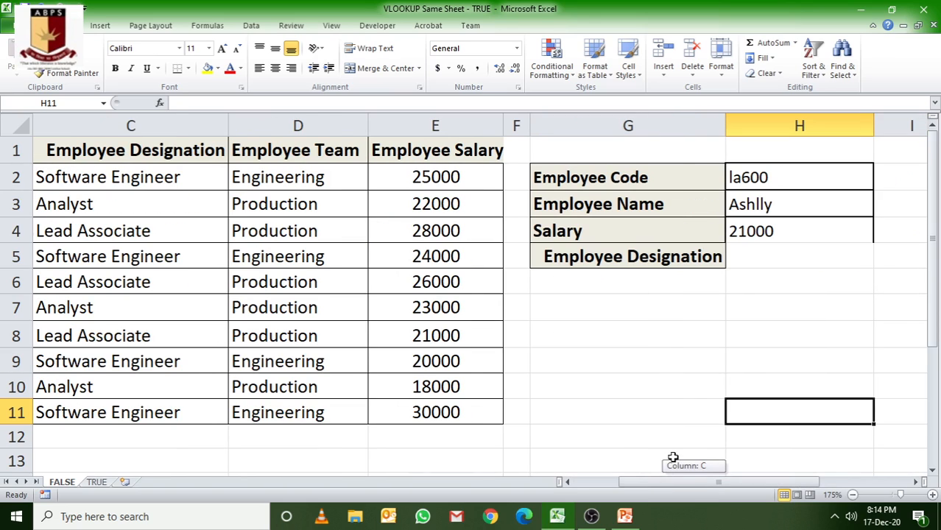
pyautogui.moveTo(725, 126); pyautogui.dragTo(656, 155)
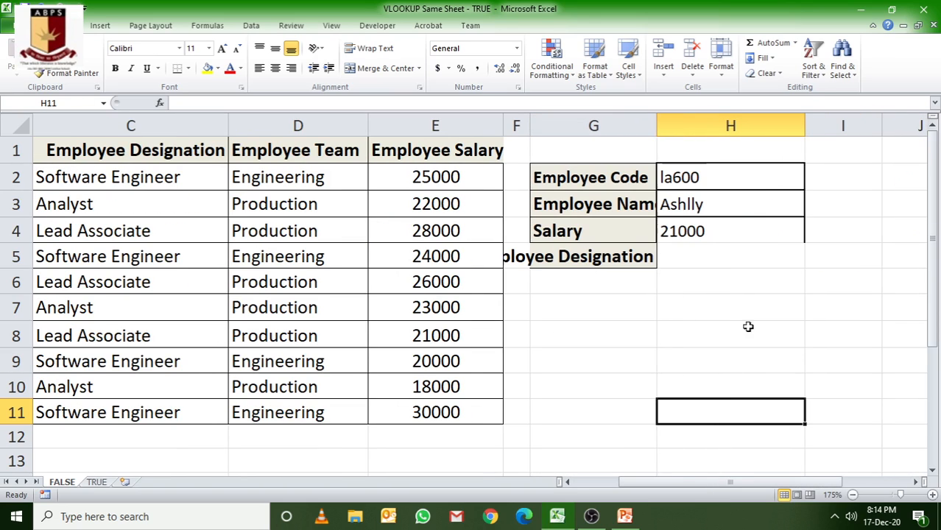
pyautogui.moveTo(668, 483); pyautogui.dragTo(632, 487)
pyautogui.moveTo(176, 125); pyautogui.dragTo(137, 136)
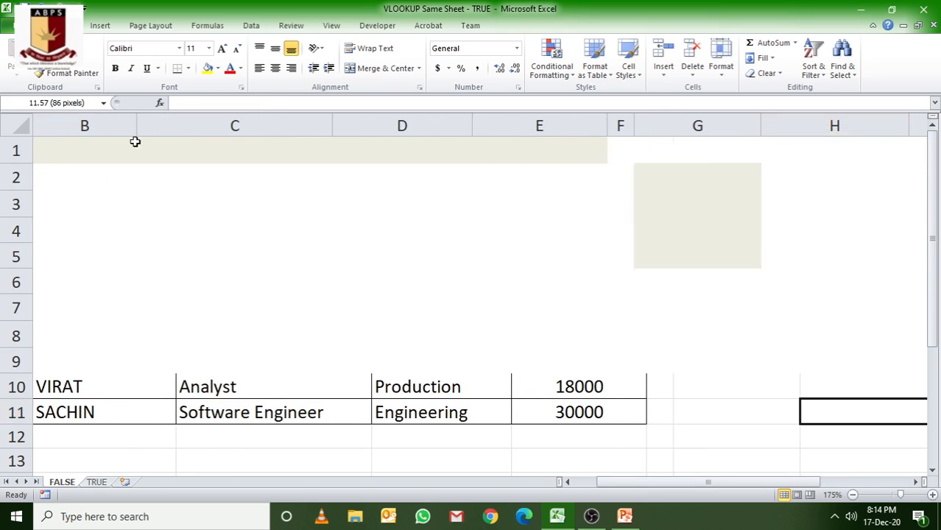
pyautogui.moveTo(473, 125); pyautogui.dragTo(425, 132)
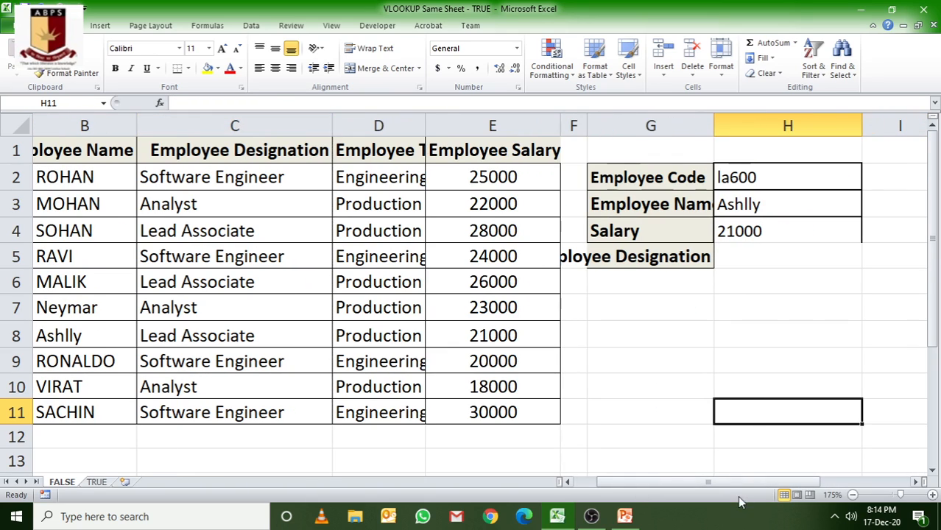
pyautogui.moveTo(728, 484); pyautogui.dragTo(699, 466)
pyautogui.scroll(-1, 716, 425)
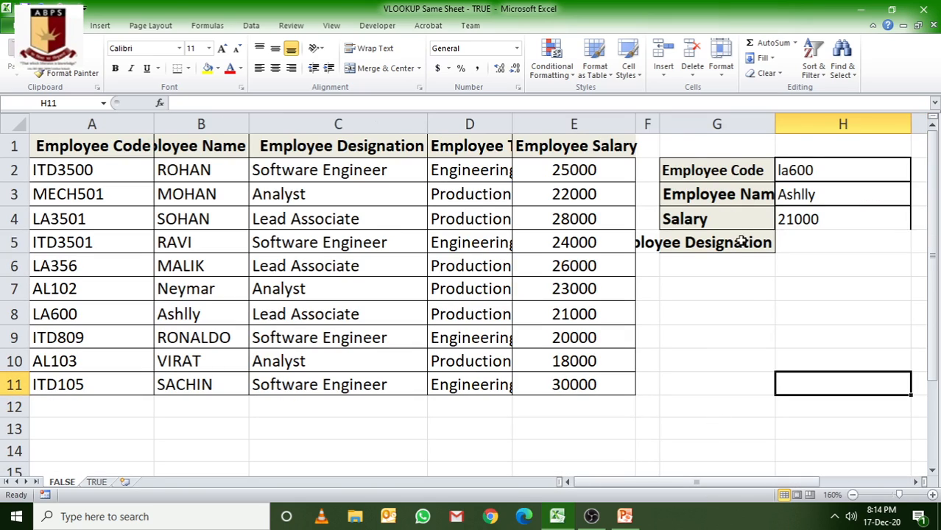
pyautogui.click(795, 248)
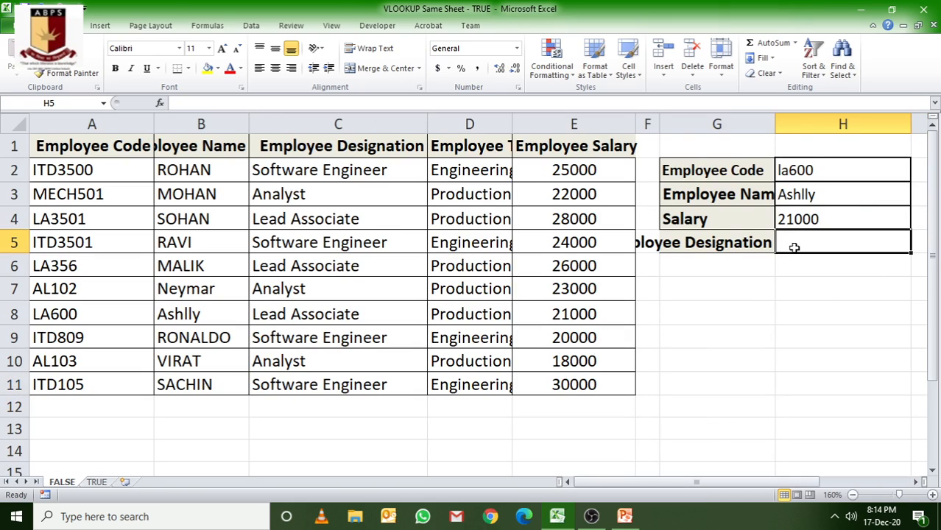
pyautogui.write('=vlook')
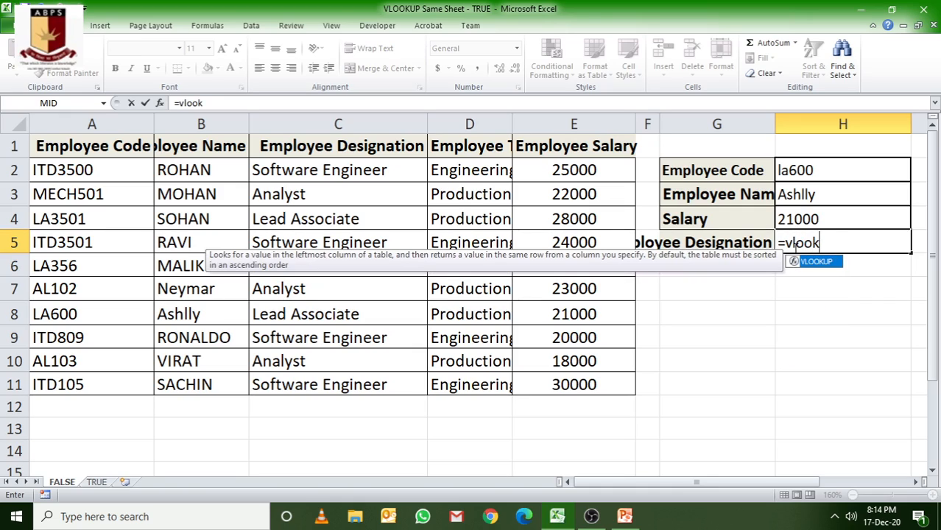
pyautogui.write('up(')
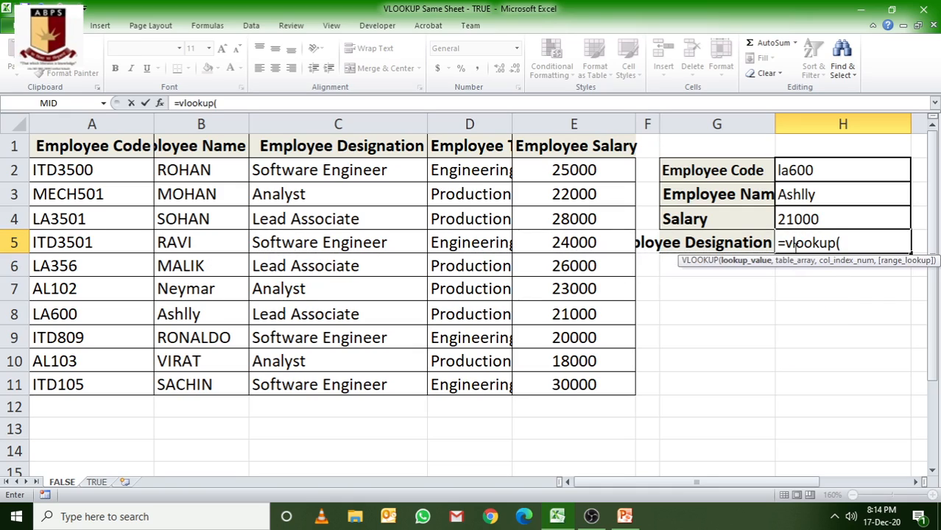
pyautogui.click(823, 170)
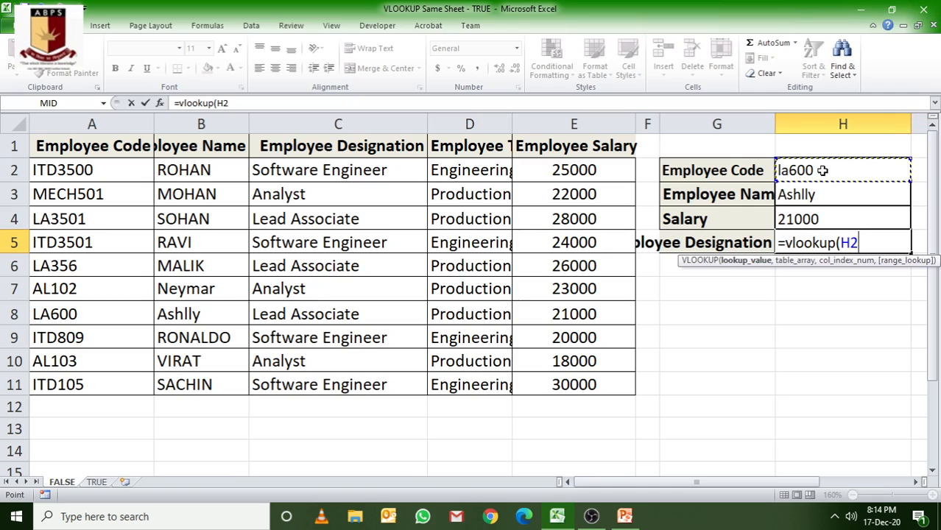
pyautogui.write(',')
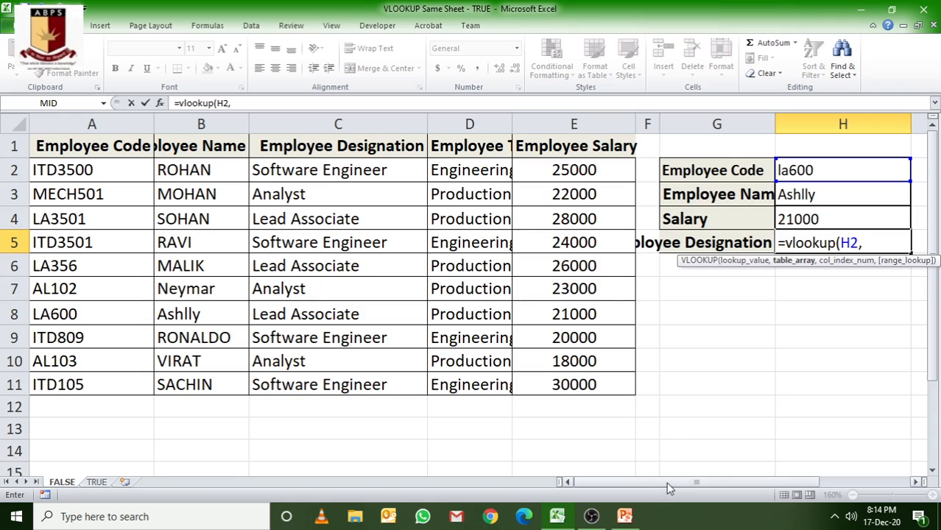
pyautogui.moveTo(620, 487); pyautogui.dragTo(620, 488)
pyautogui.moveTo(186, 170); pyautogui.dragTo(590, 388)
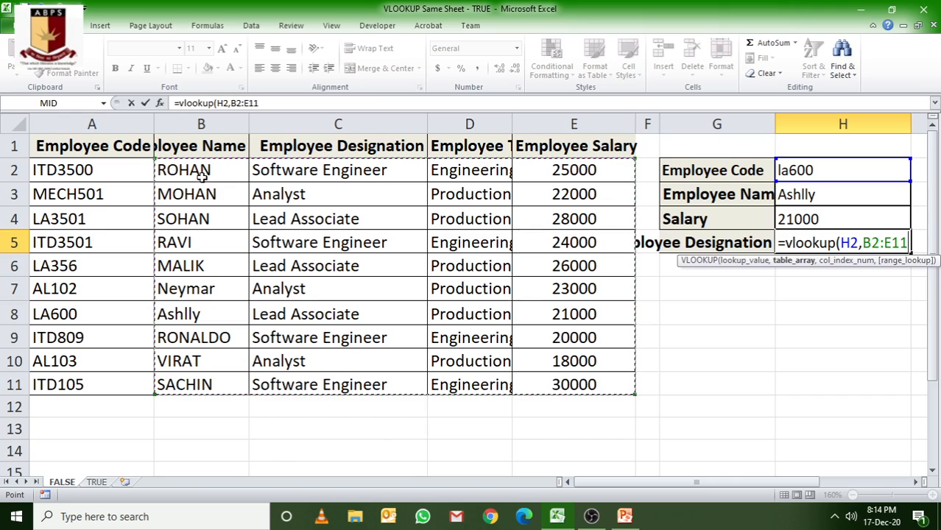
pyautogui.press('Escape')
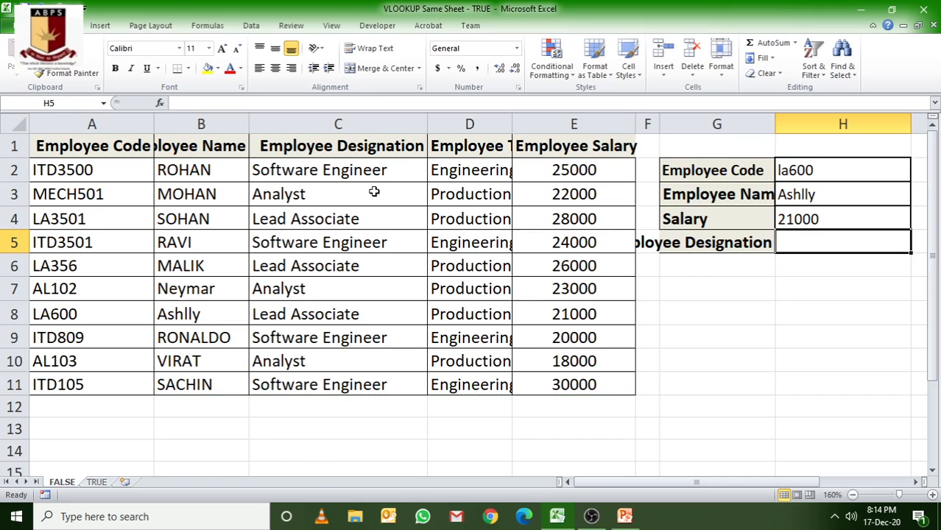
# Enter an exact-match designation lookup in H5 as =VLOOKUP(H2,C2:E11,1,FALSE)
pyautogui.moveTo(300, 169); pyautogui.dragTo(590, 385)
pyautogui.click(819, 239)
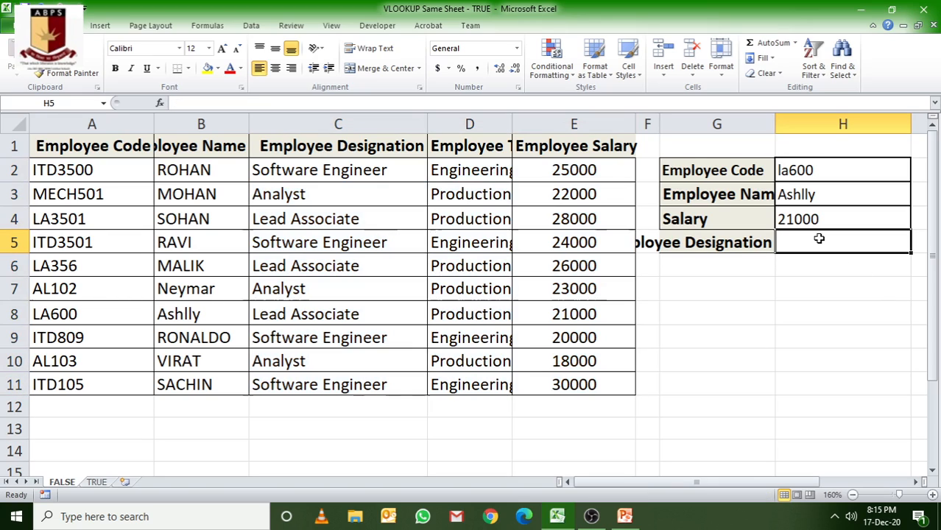
pyautogui.write('=vloop')
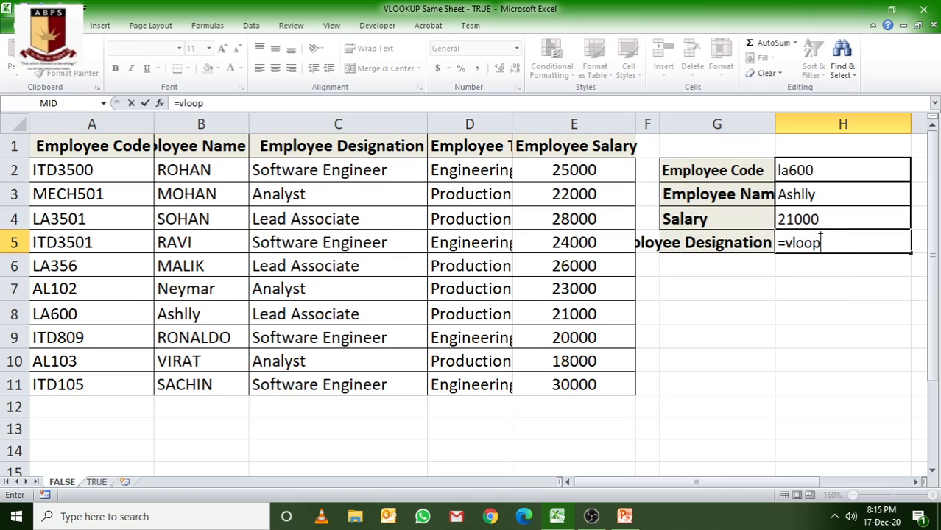
pyautogui.press('BackSpace')
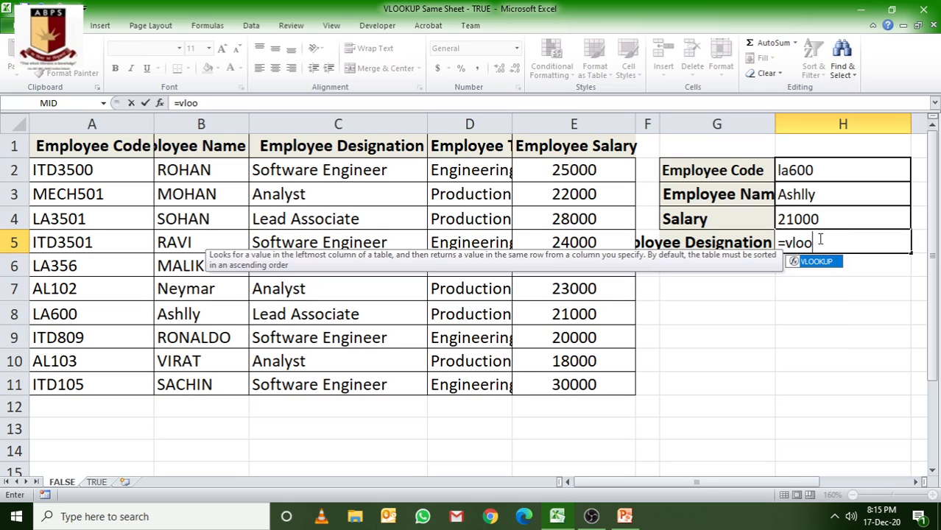
pyautogui.write('kup(')
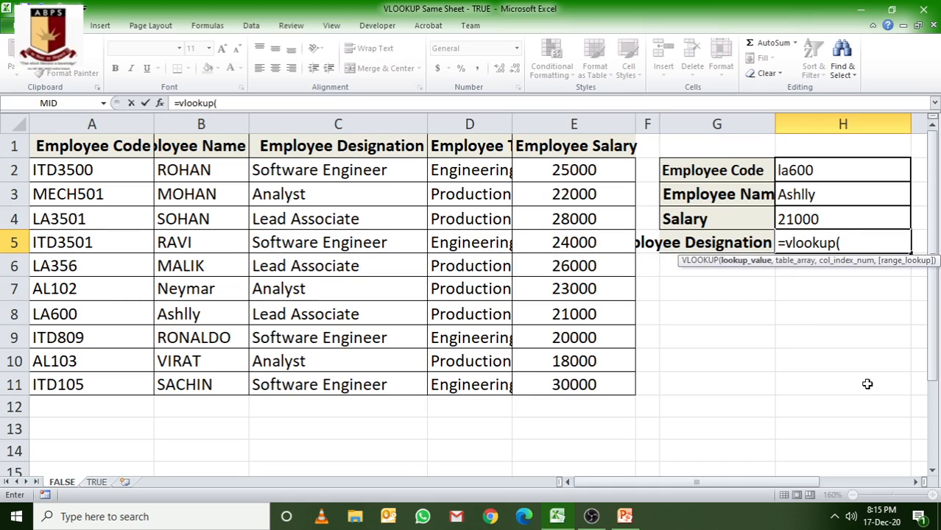
pyautogui.click(814, 175)
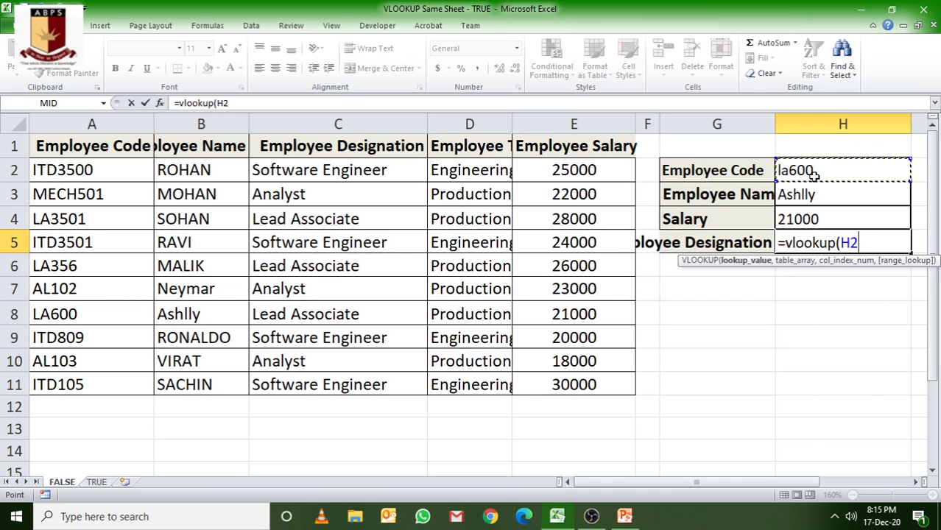
pyautogui.write(',')
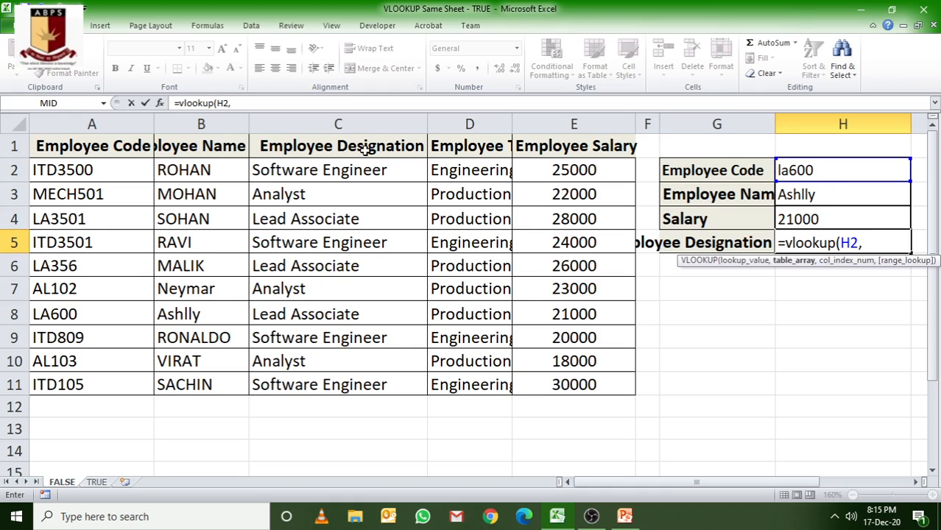
pyautogui.moveTo(308, 168); pyautogui.dragTo(558, 393)
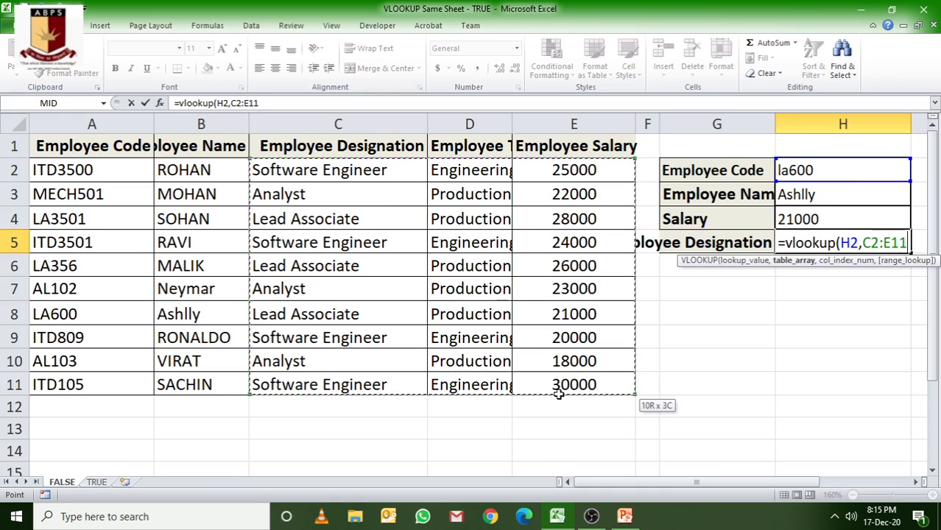
pyautogui.write(',')
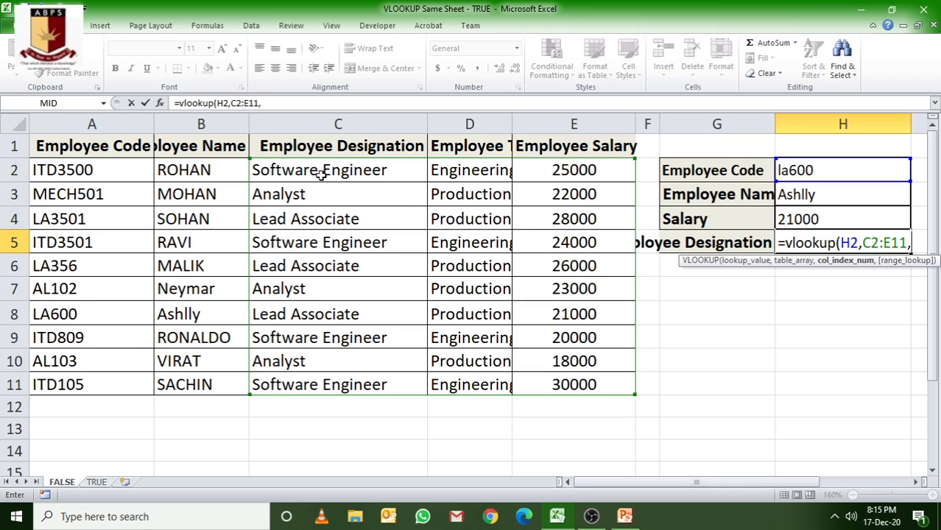
pyautogui.write('1,')
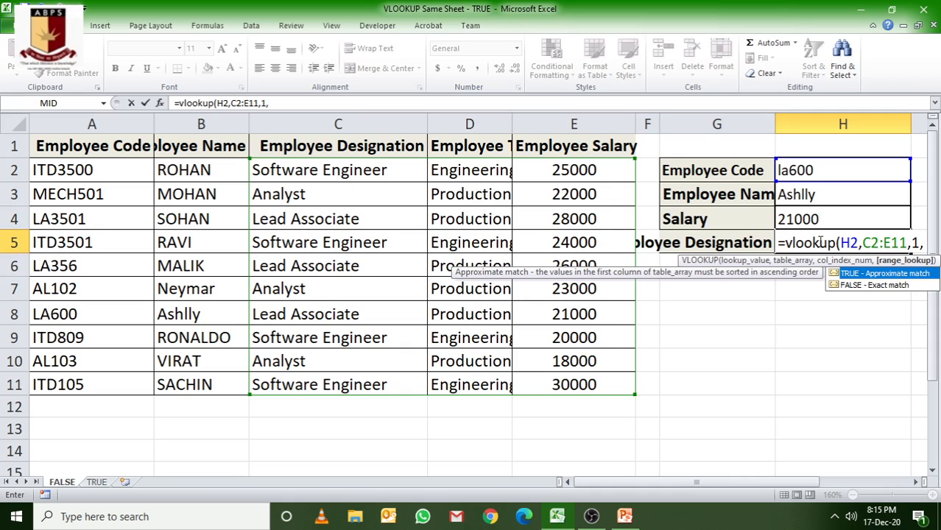
pyautogui.doubleClick(888, 285)
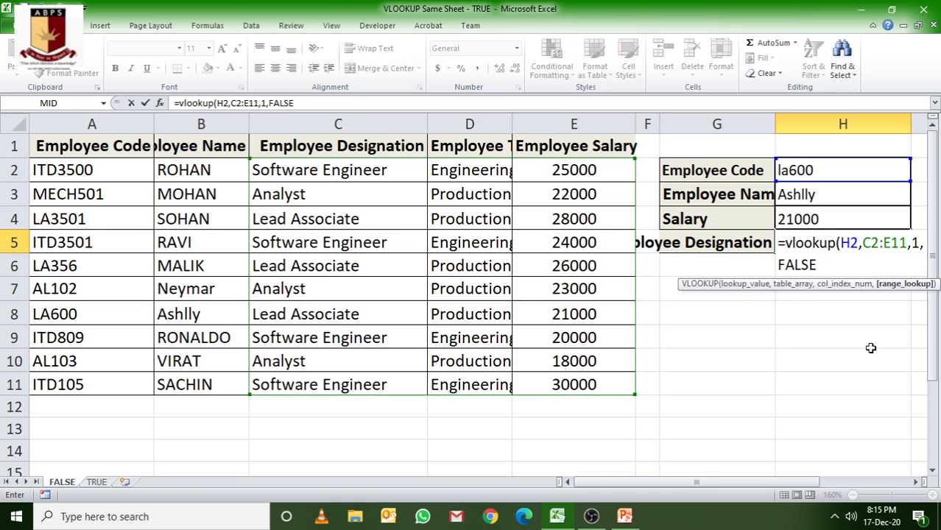
pyautogui.write(')')
pyautogui.press('Return')
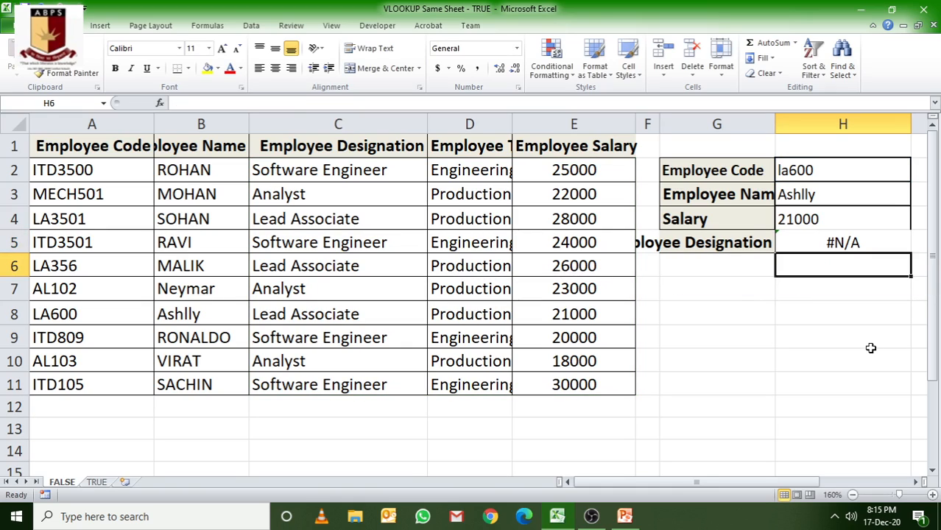
# Change the table array in the H5 VLOOKUP formula to A2:E11 so it starts at the Employee Code column
pyautogui.click(870, 245)
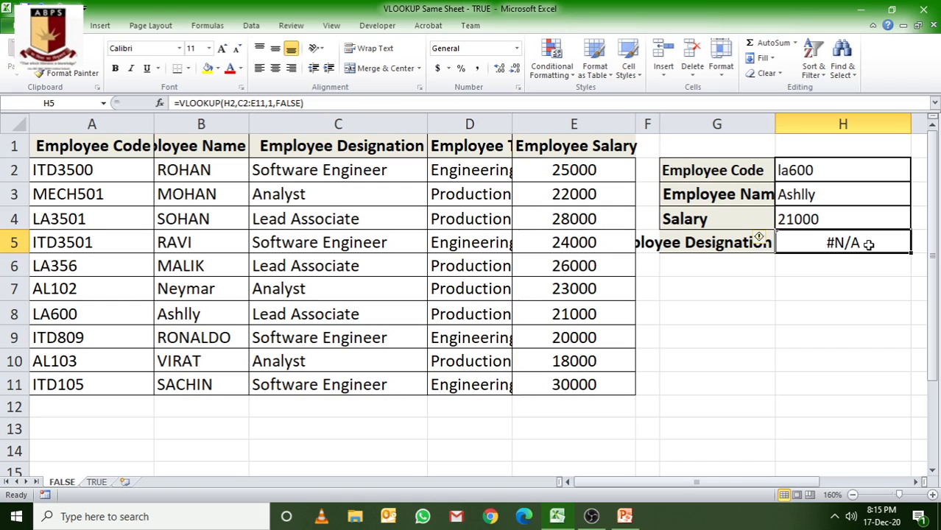
pyautogui.doubleClick(869, 244)
pyautogui.click(885, 244)
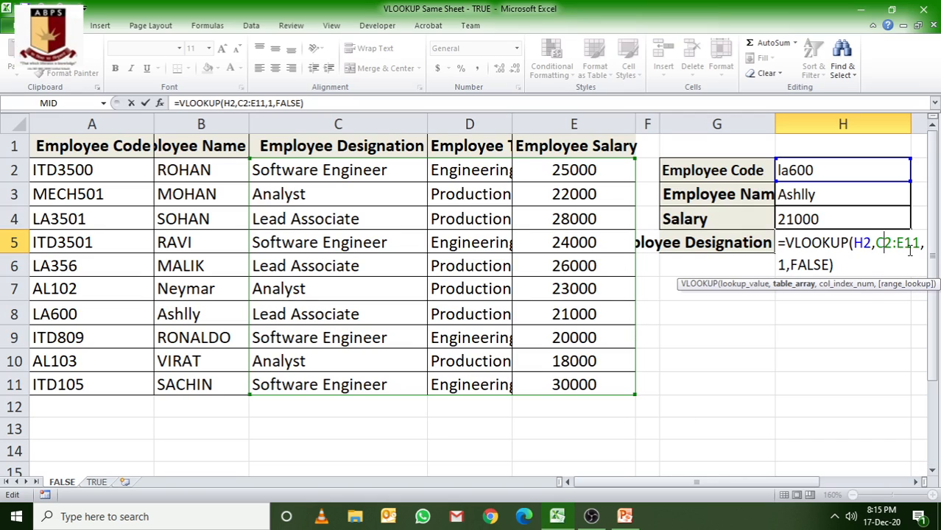
pyautogui.press('BackSpace')
pyautogui.press('BackSpace')
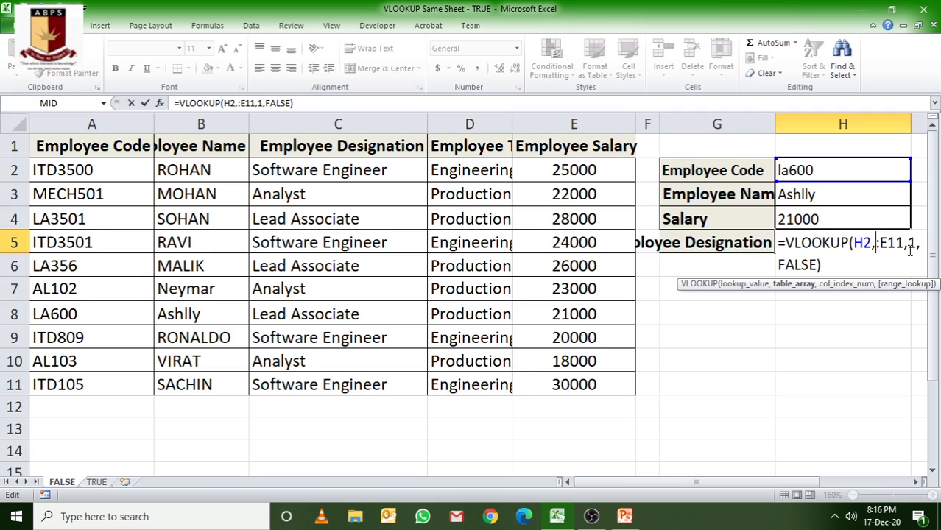
pyautogui.write('a2')
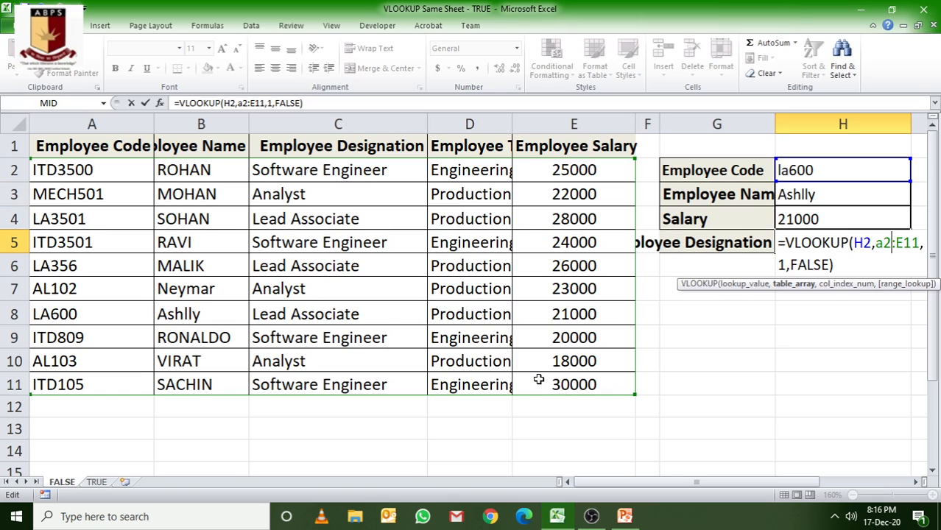
pyautogui.press('Return')
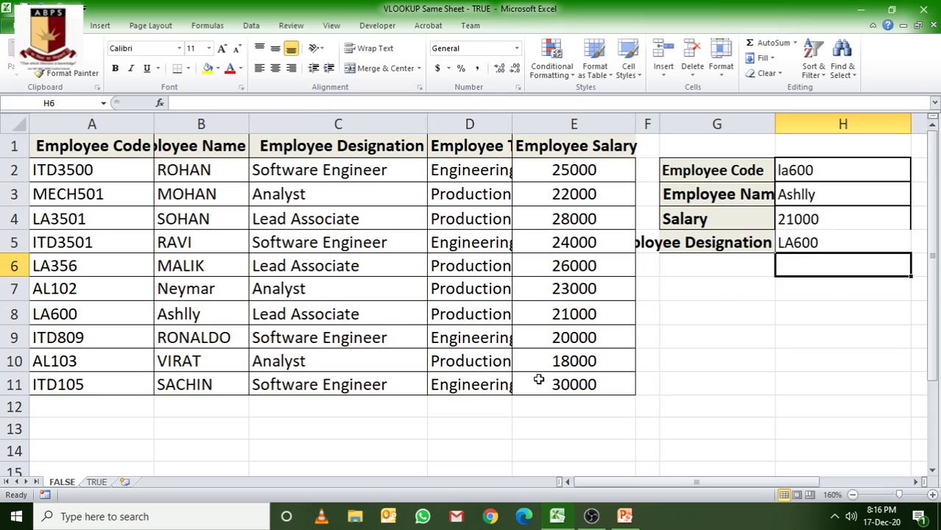
# Set the column index in the H5 VLOOKUP formula to 3, giving =VLOOKUP(H2,A2:E11,3,FALSE)
pyautogui.doubleClick(827, 241)
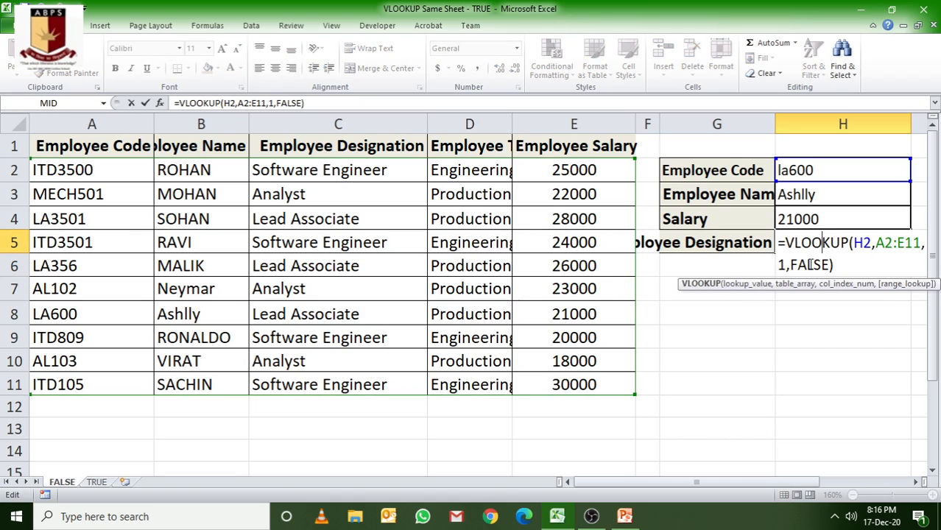
pyautogui.press('Return')
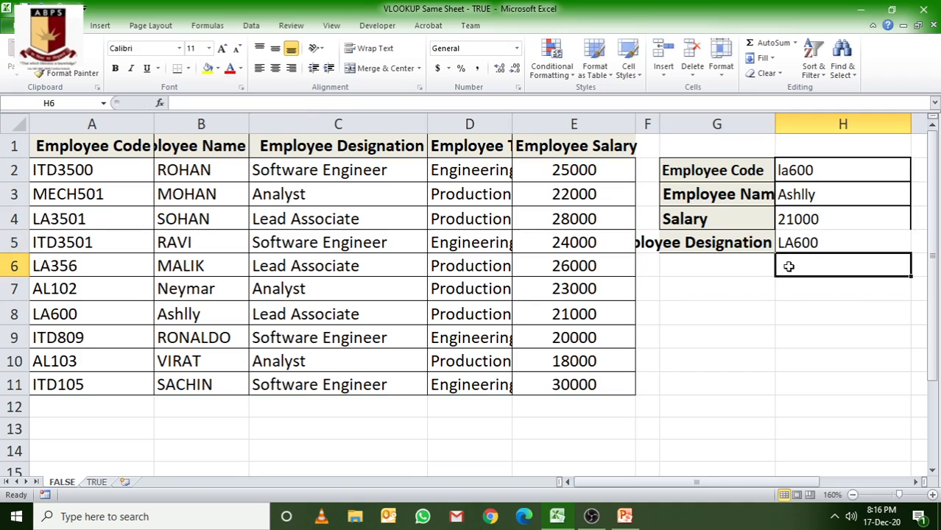
pyautogui.doubleClick(822, 245)
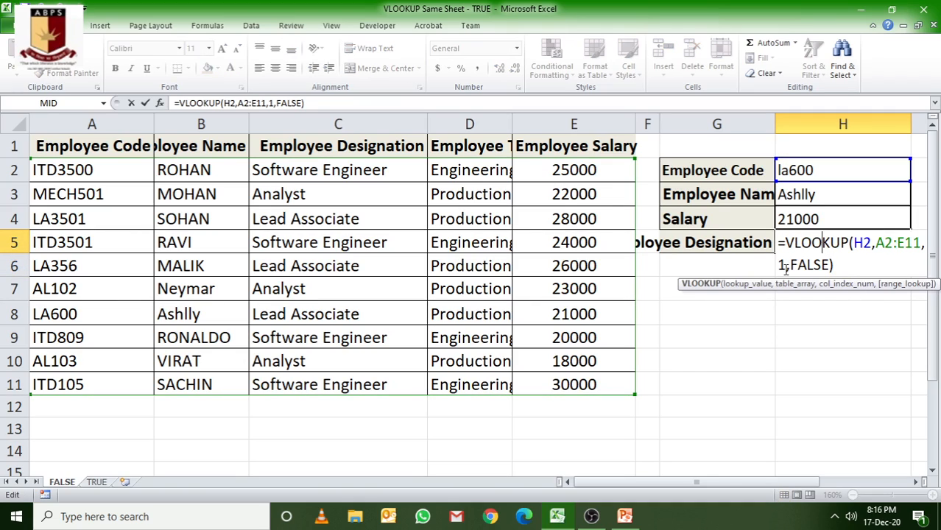
pyautogui.moveTo(809, 483); pyautogui.dragTo(835, 482)
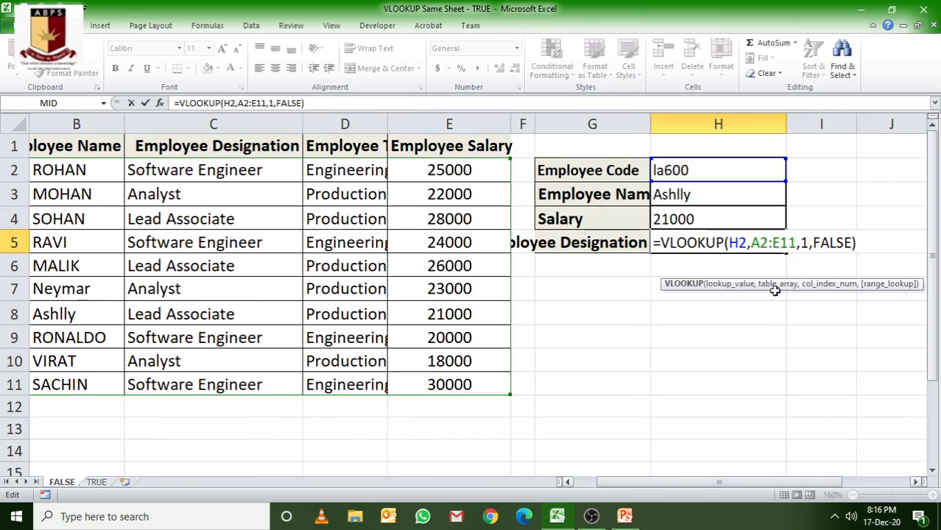
pyautogui.click(808, 243)
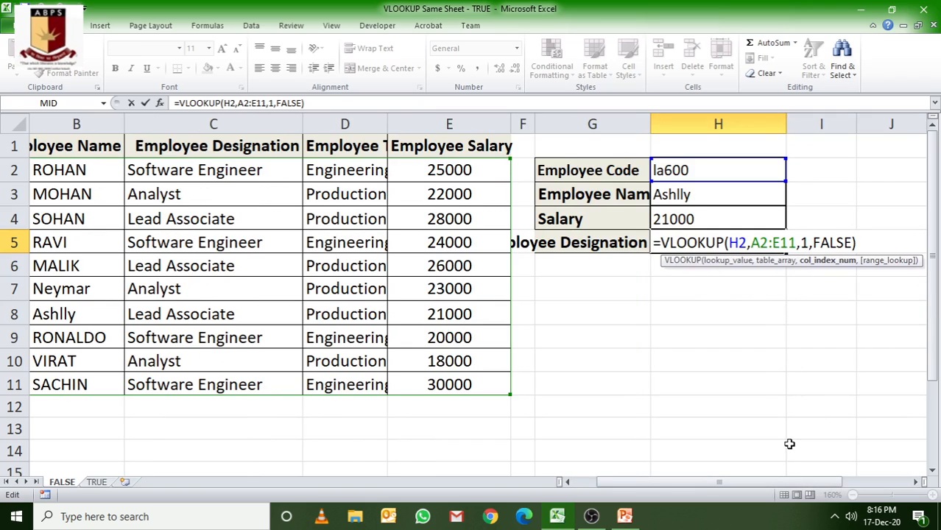
pyautogui.moveTo(719, 482); pyautogui.dragTo(696, 483)
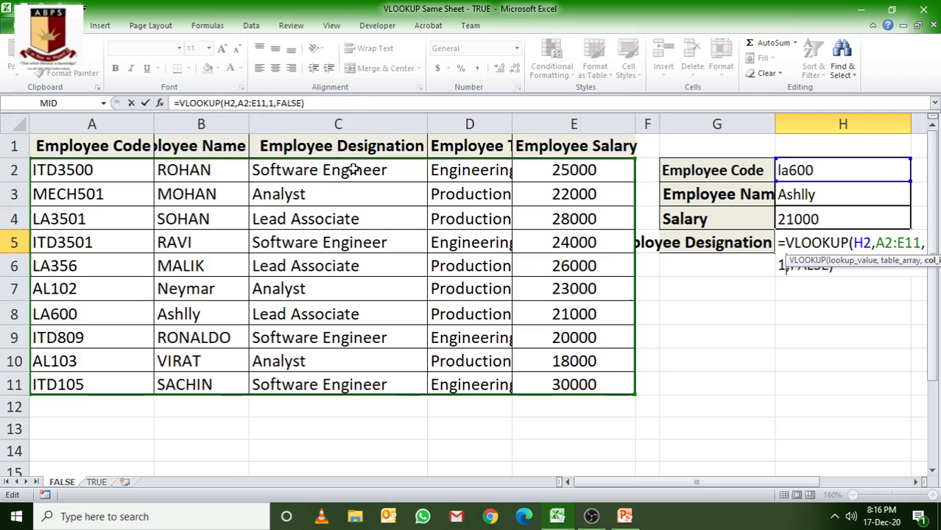
pyautogui.click(782, 324)
pyautogui.doubleClick(782, 244)
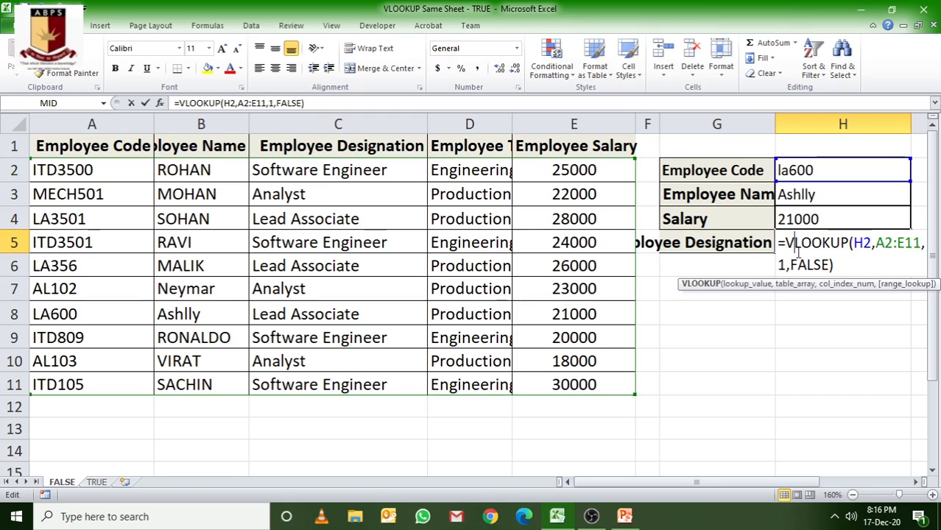
pyautogui.click(786, 266)
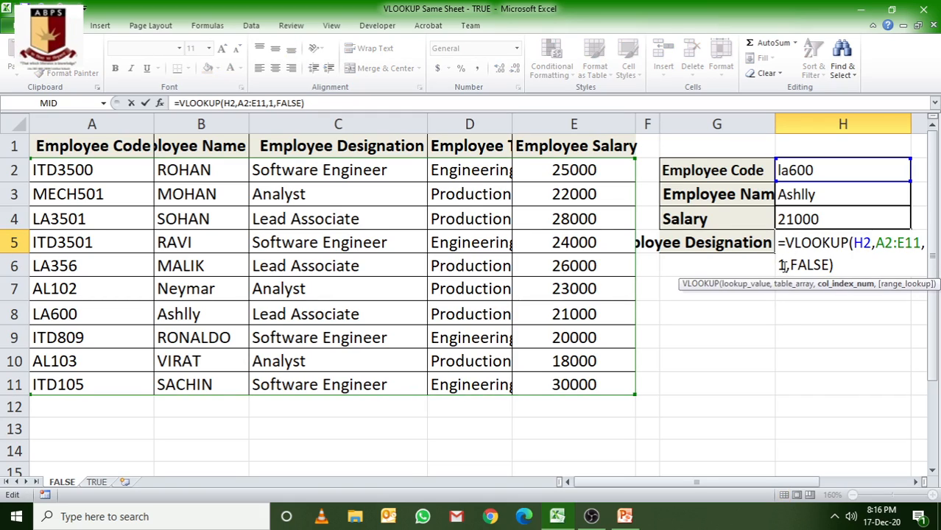
pyautogui.press('BackSpace')
pyautogui.write('3')
pyautogui.press('Return')
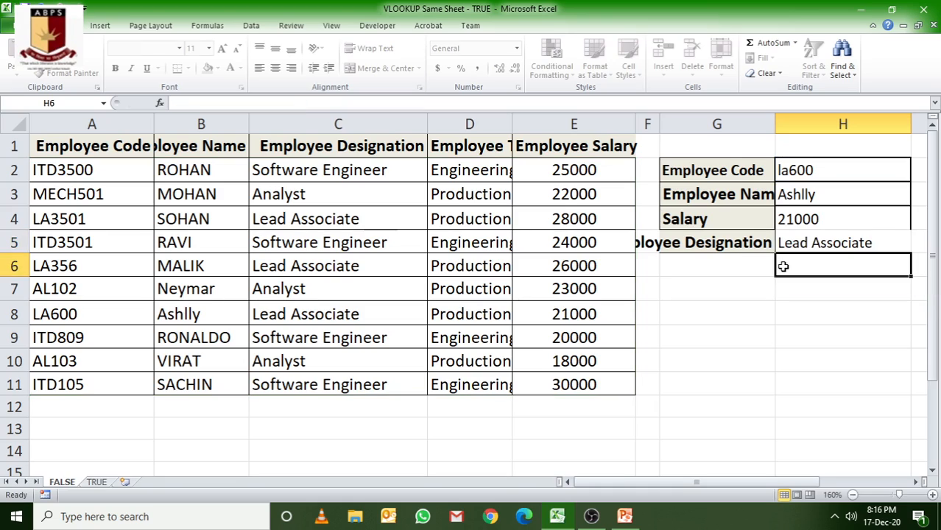
# Review the lookup value, table array and FALSE range lookup arguments of the H5 formula, leaving it as it is
pyautogui.doubleClick(843, 243)
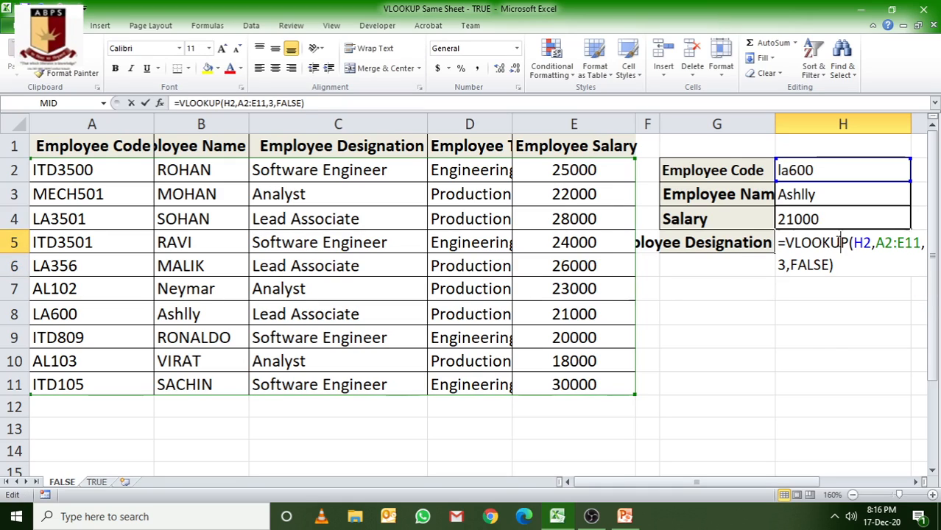
pyautogui.click(800, 362)
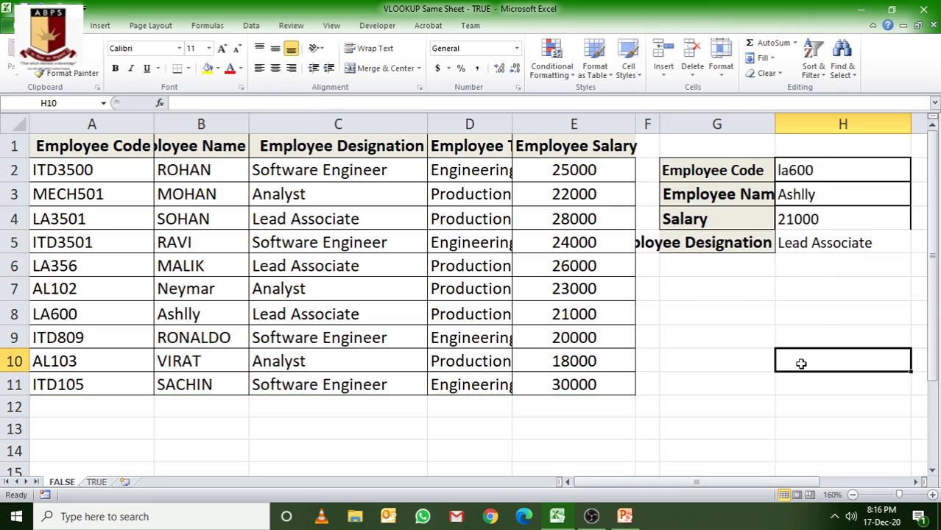
pyautogui.doubleClick(850, 251)
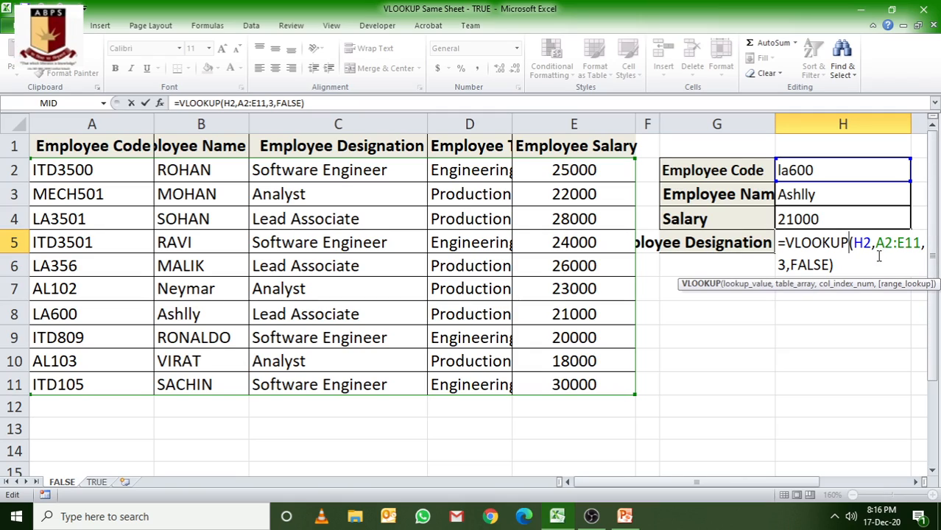
pyautogui.click(864, 240)
pyautogui.click(883, 243)
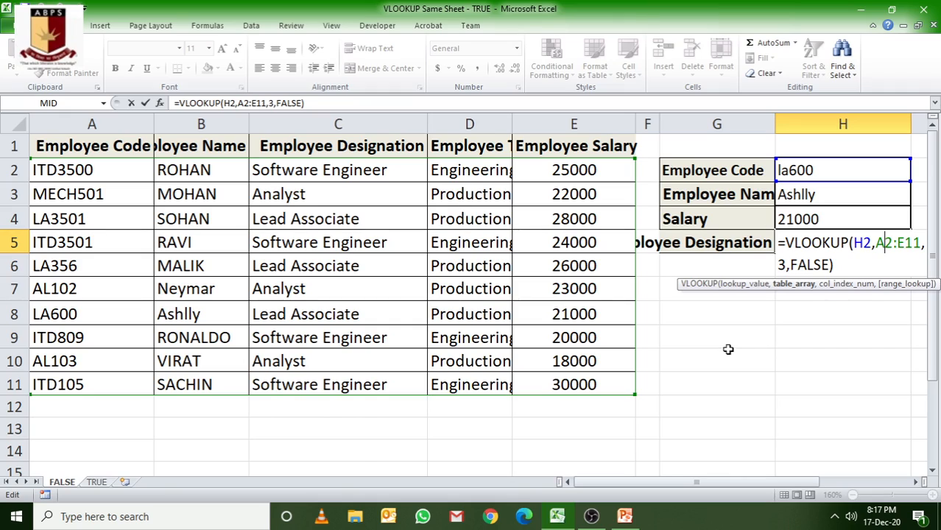
pyautogui.moveTo(791, 265); pyautogui.dragTo(830, 265)
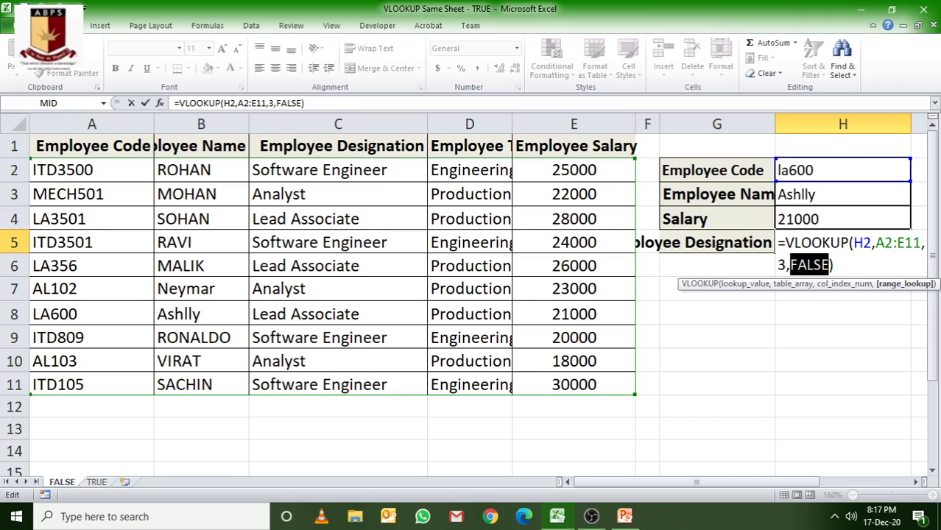
pyautogui.press('Return')
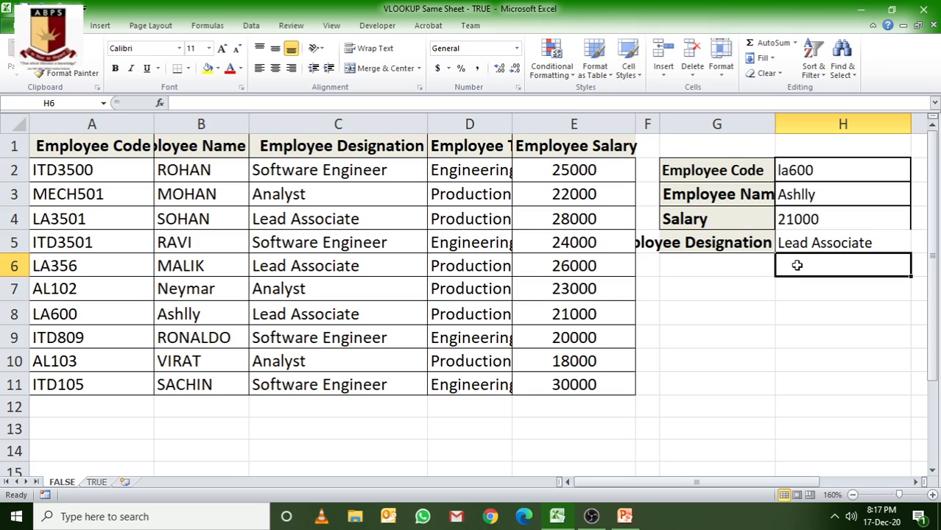
# Switch to the PowerPoint slide show and advance to the closing Thank You slide
pyautogui.hotkey('alt', 'Tab')
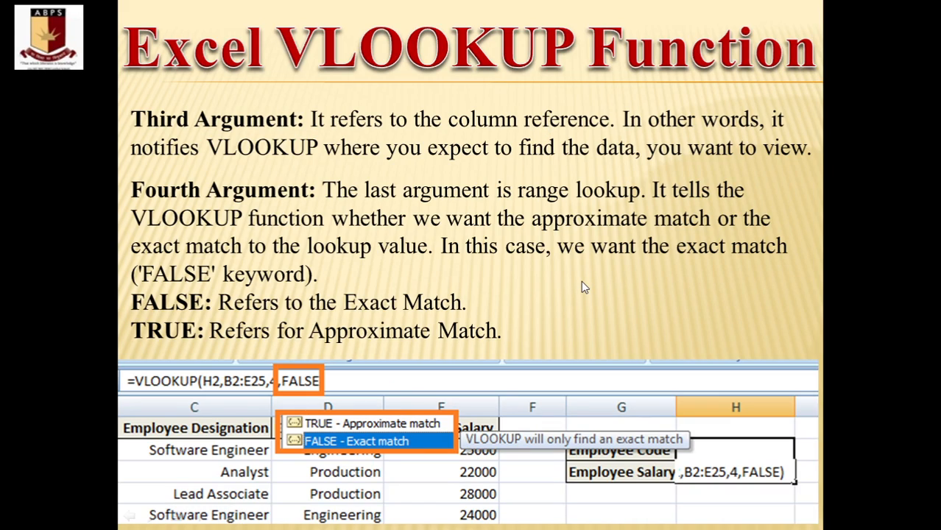
pyautogui.click(582, 280)
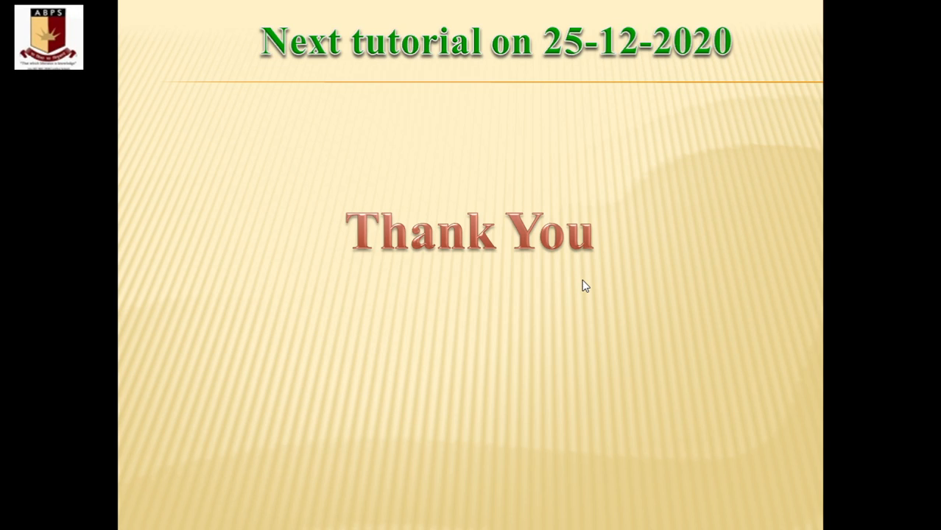